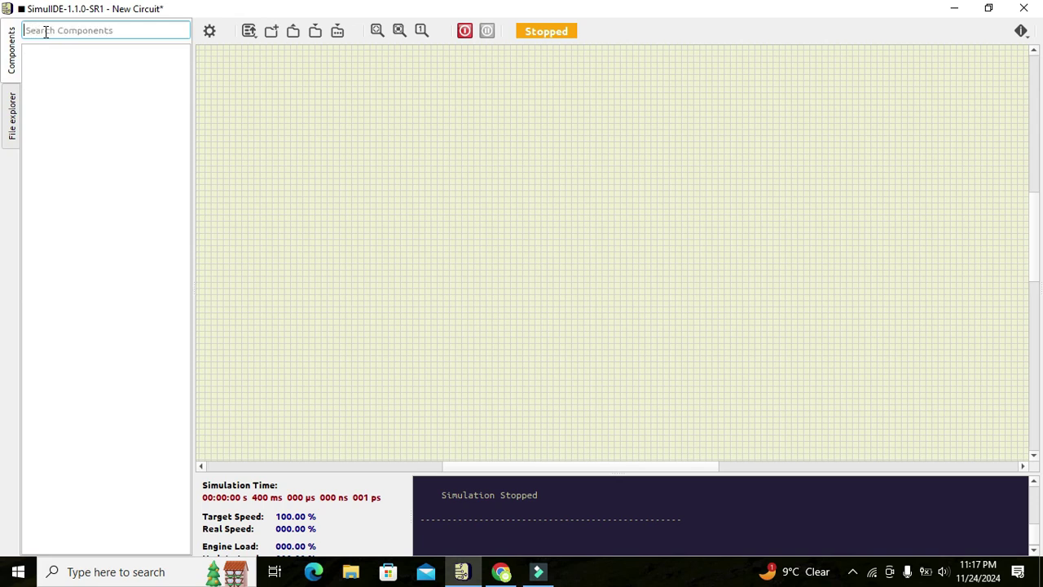
- Search 'bjt' and place a BJT transistor on the canvas, zoomed to fit and nudged right
type("bjt")
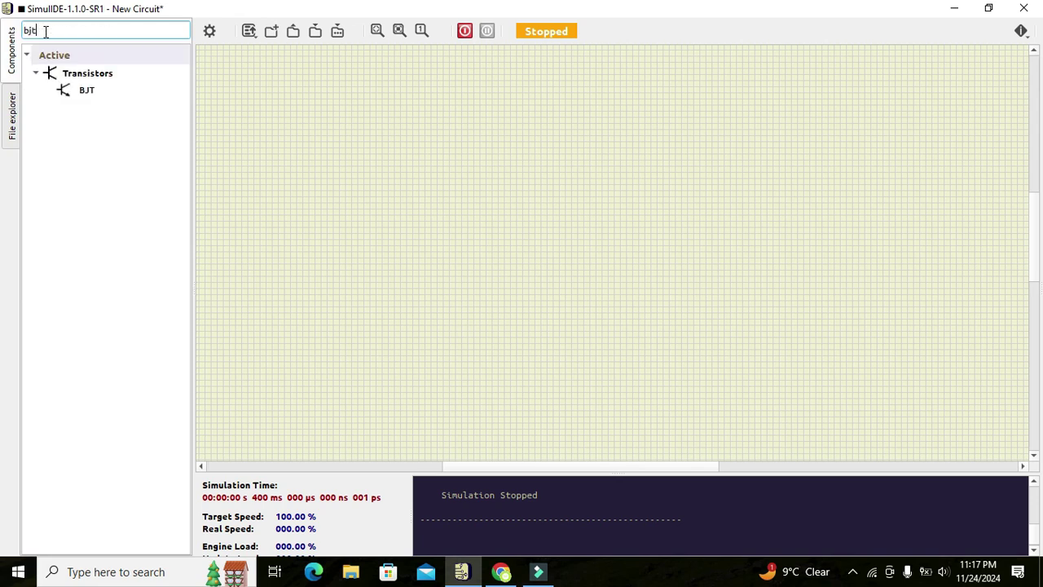
left_click_drag(71, 89, 268, 139)
left_click_drag(484, 207, 665, 239)
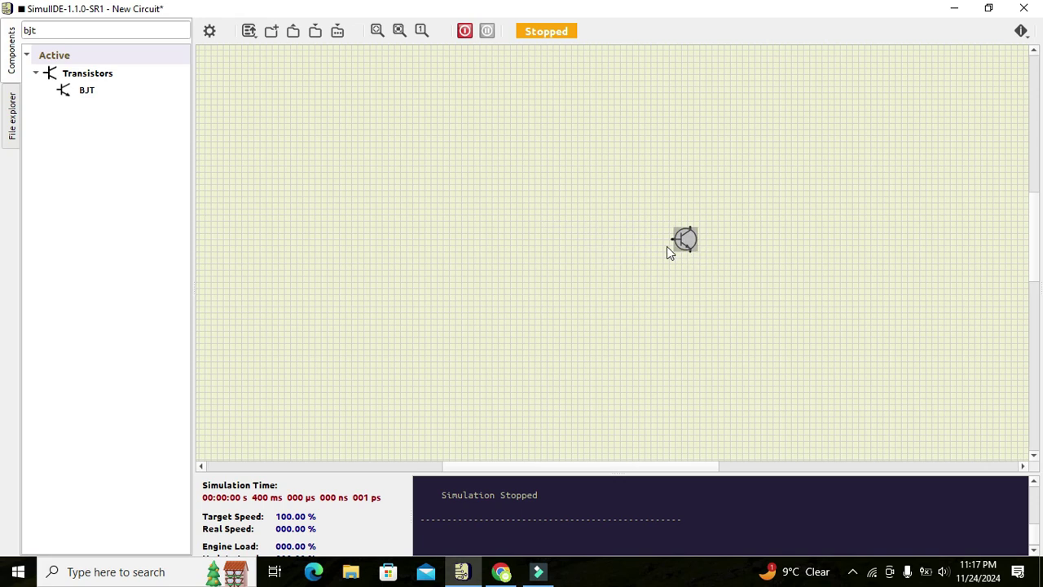
left_click(377, 31)
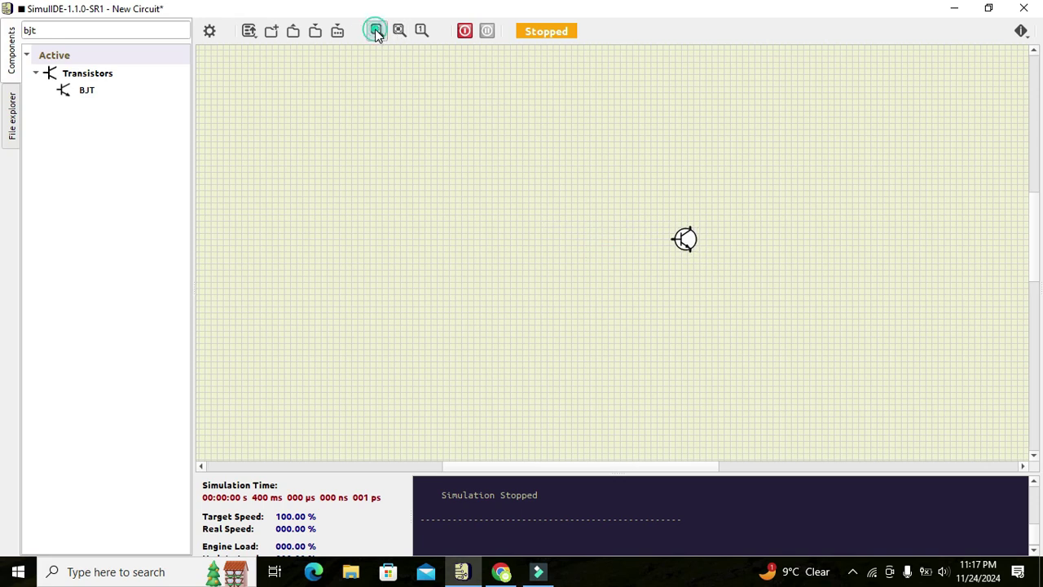
left_click_drag(666, 219, 785, 205)
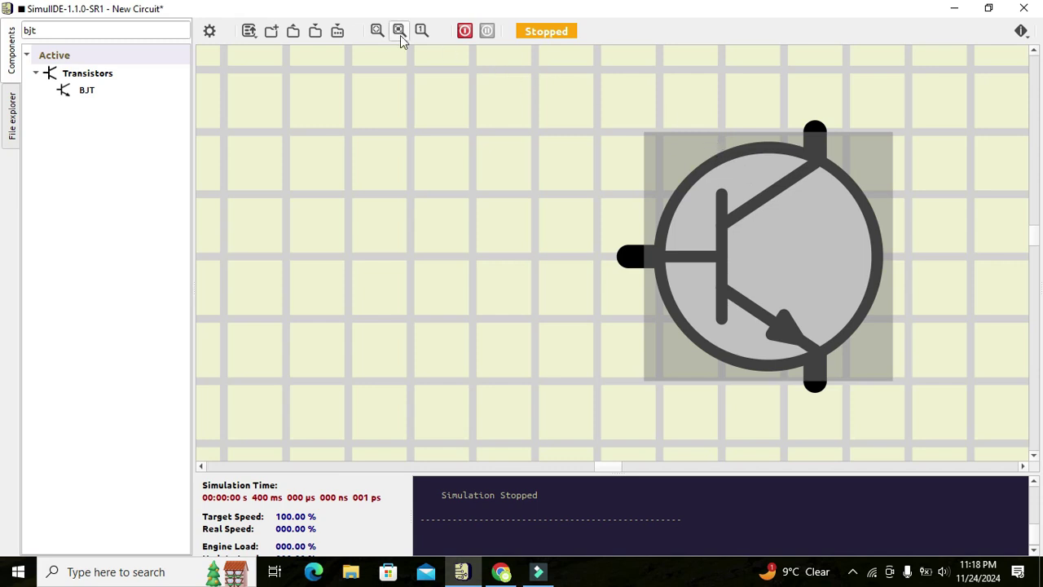
- Search 'fixed' and position a Fixed Voltage source to the left of the BJT
left_click(95, 30)
key("BackSpace")
key("BackSpace")
key("BackSpace")
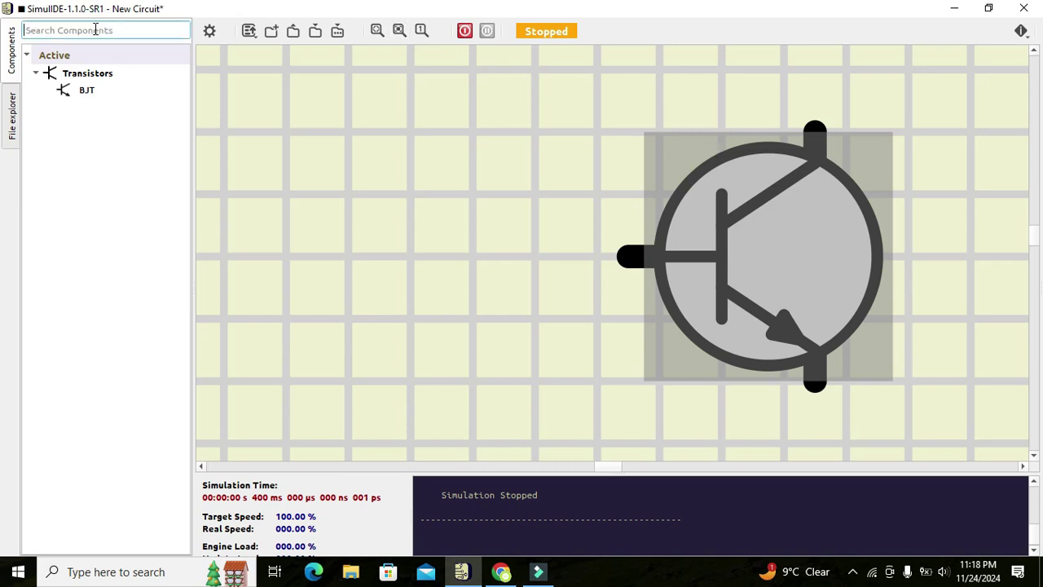
type("r")
type("ixed")
key("Return")
left_click(79, 74)
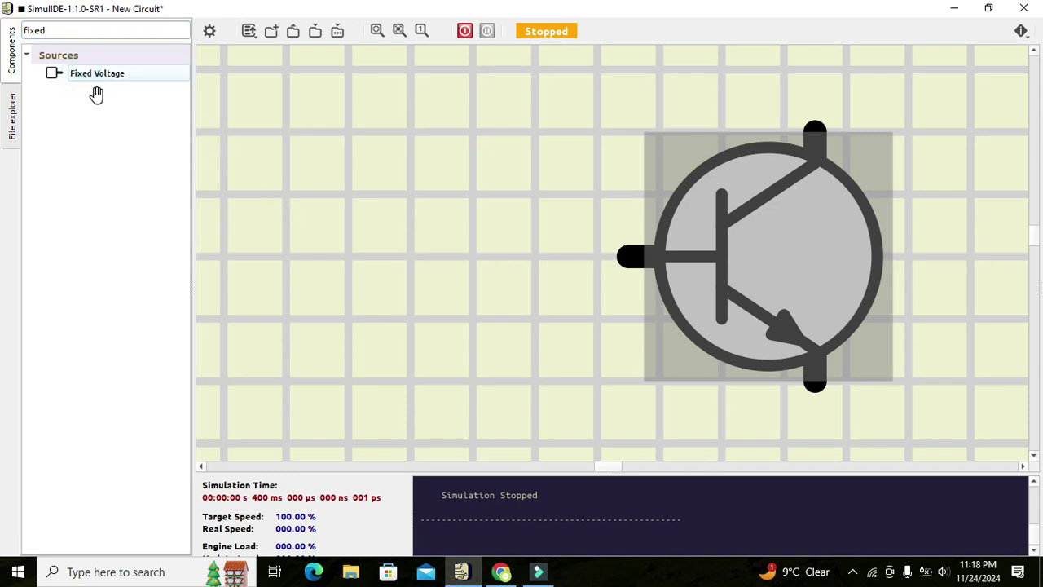
left_click_drag(76, 72, 334, 245)
left_click(376, 31)
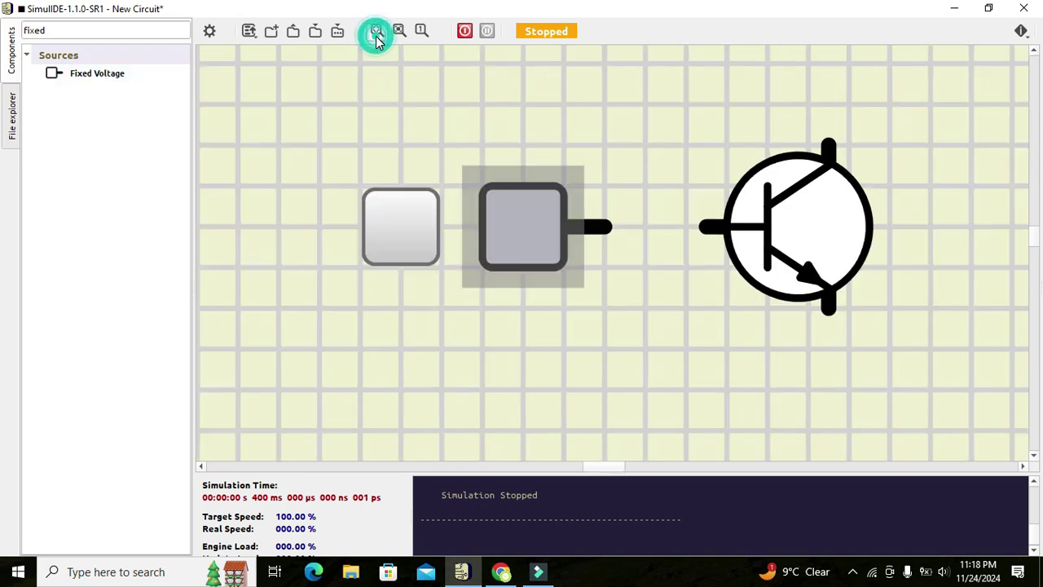
left_click_drag(514, 191, 396, 221)
left_click(567, 300)
left_click(534, 280)
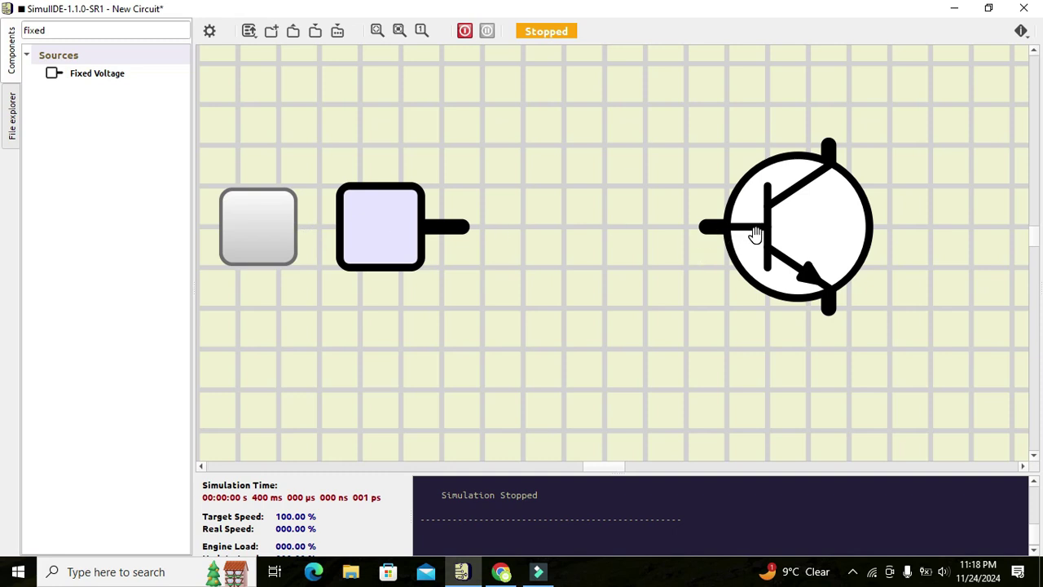
left_click(108, 27)
- Add a Switch (all) between the voltage source and the transistor
key("BackSpace")
key("BackSpace")
key("BackSpace")
key("BackSpace")
key("BackSpace")
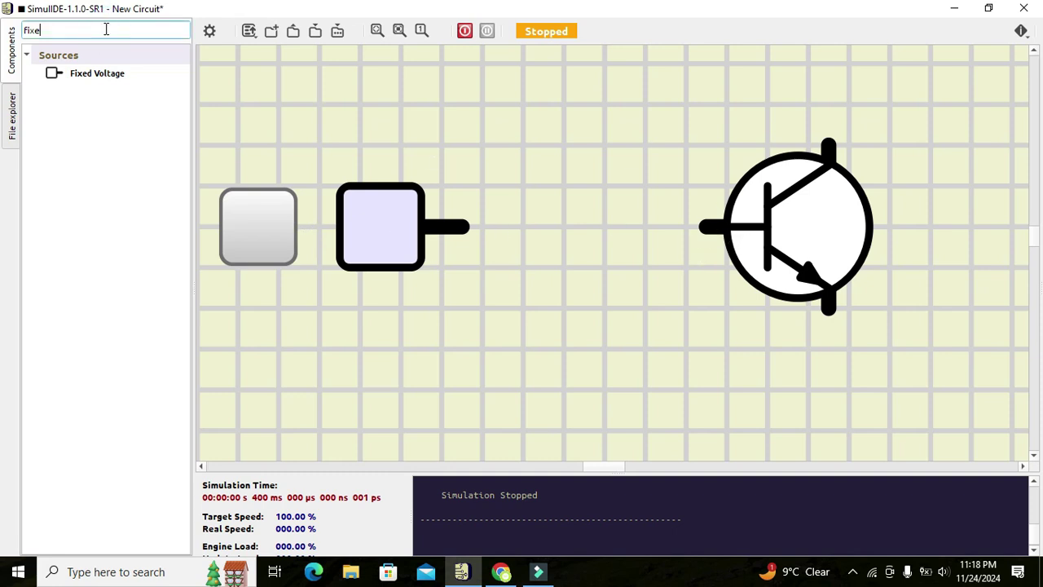
type("switch")
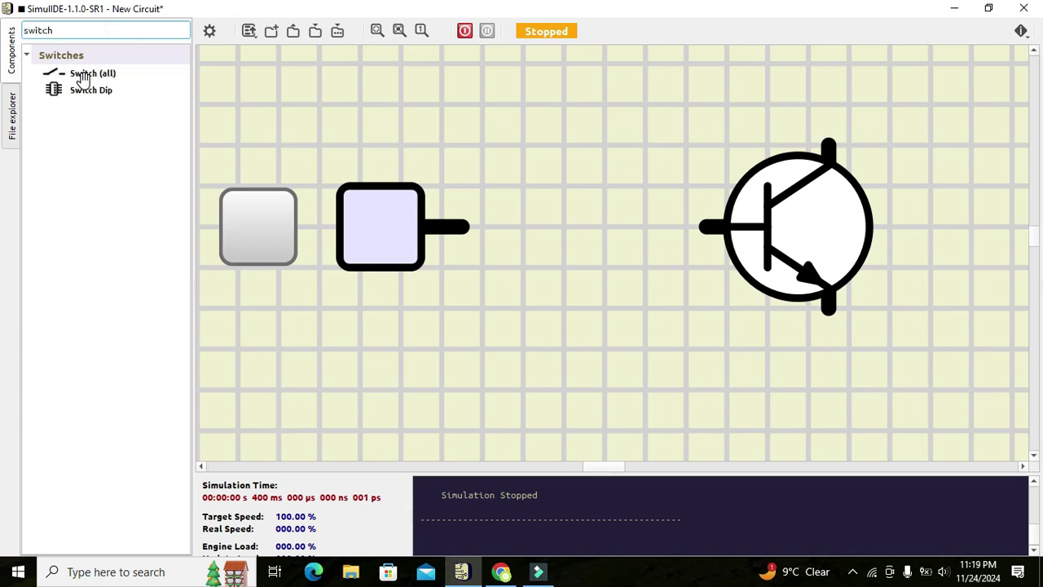
left_click_drag(79, 77, 585, 218)
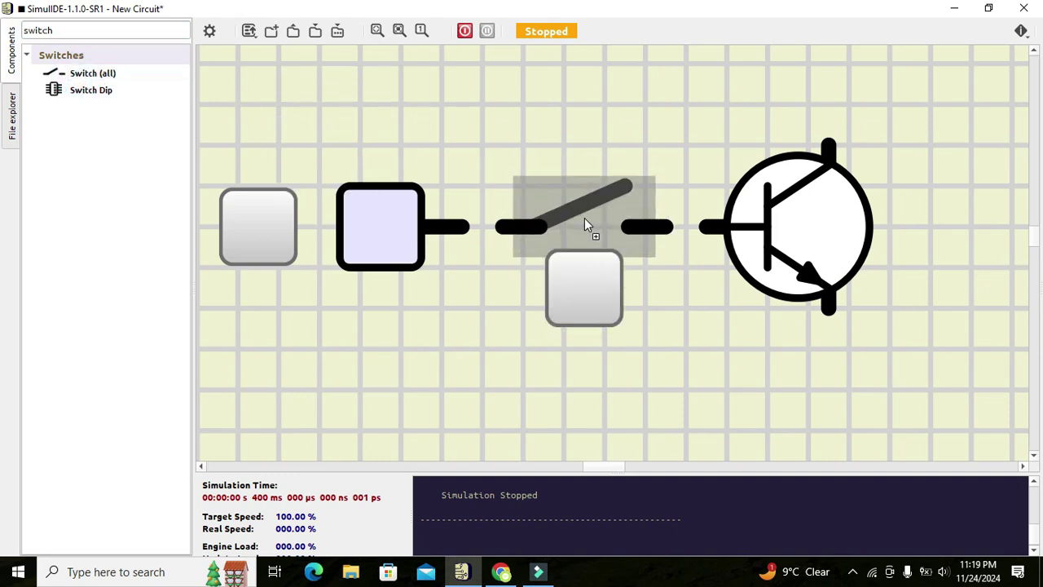
left_click_drag(787, 182, 886, 179)
left_click_drag(590, 215, 651, 215)
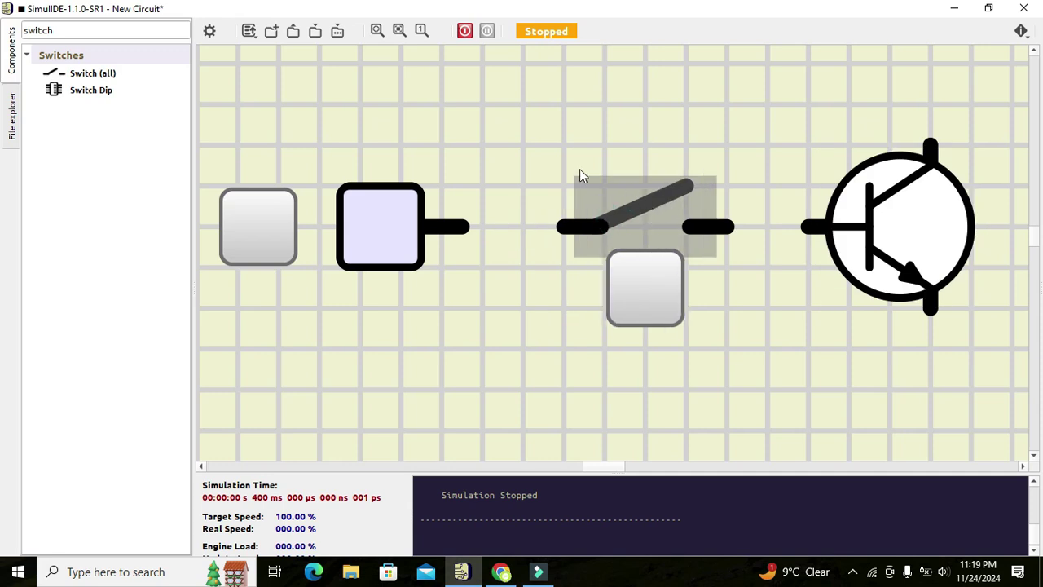
left_click(545, 156)
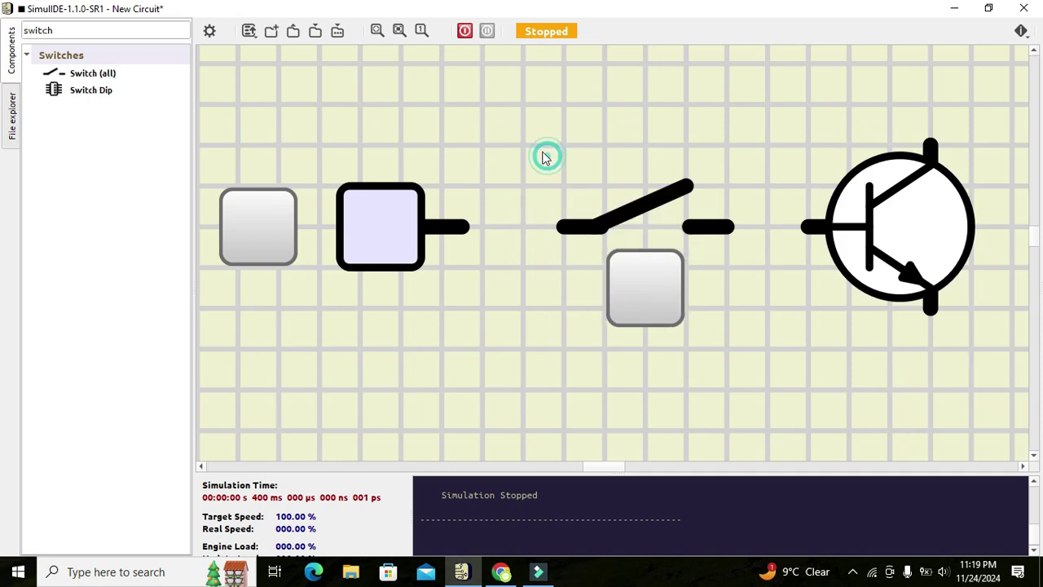
- Spread the source, switch and transistor out in a row and wire the base to the switch
left_click(377, 32)
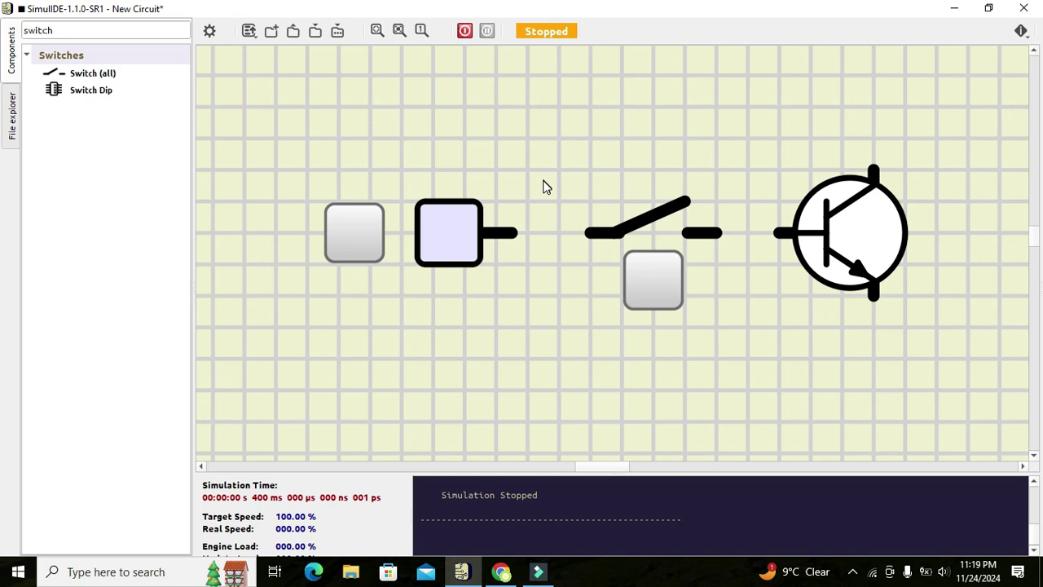
left_click(623, 231)
left_click_drag(457, 233, 360, 234)
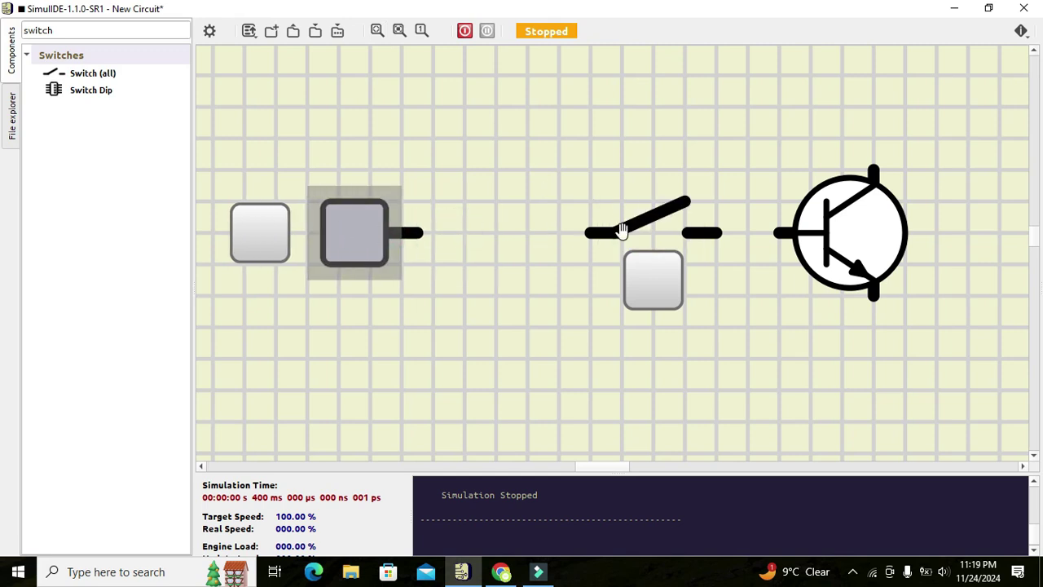
left_click_drag(621, 230, 577, 233)
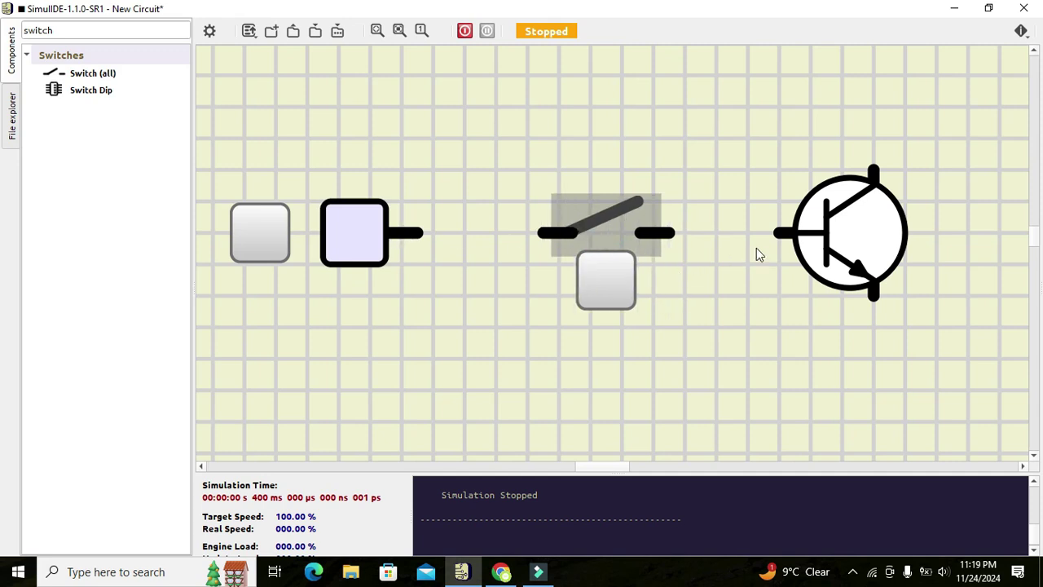
left_click_drag(782, 234, 658, 235)
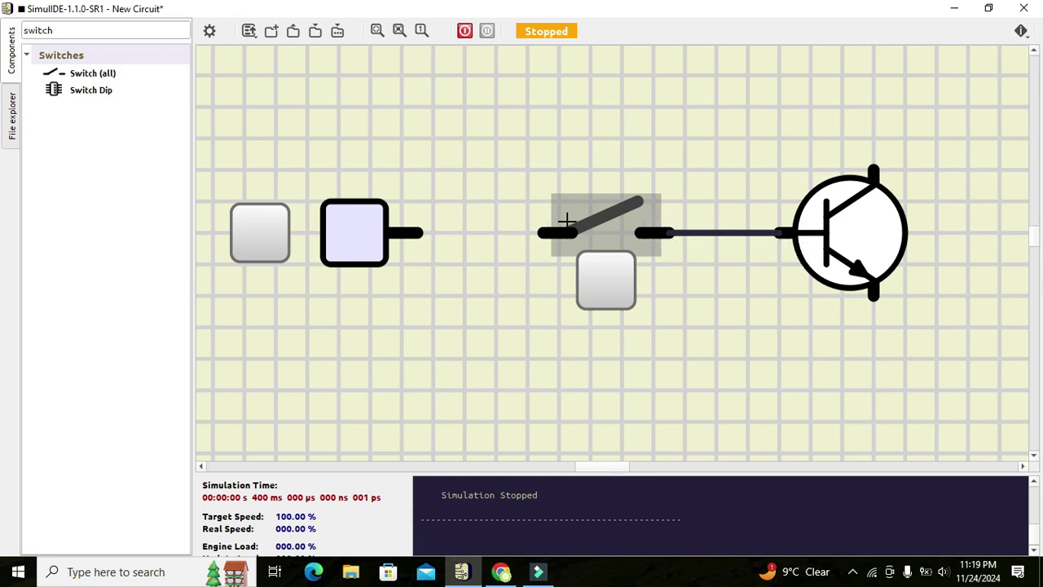
- Wire the switch to the Fixed Voltage source's output pin and re-fit the view
left_click_drag(542, 233, 415, 237)
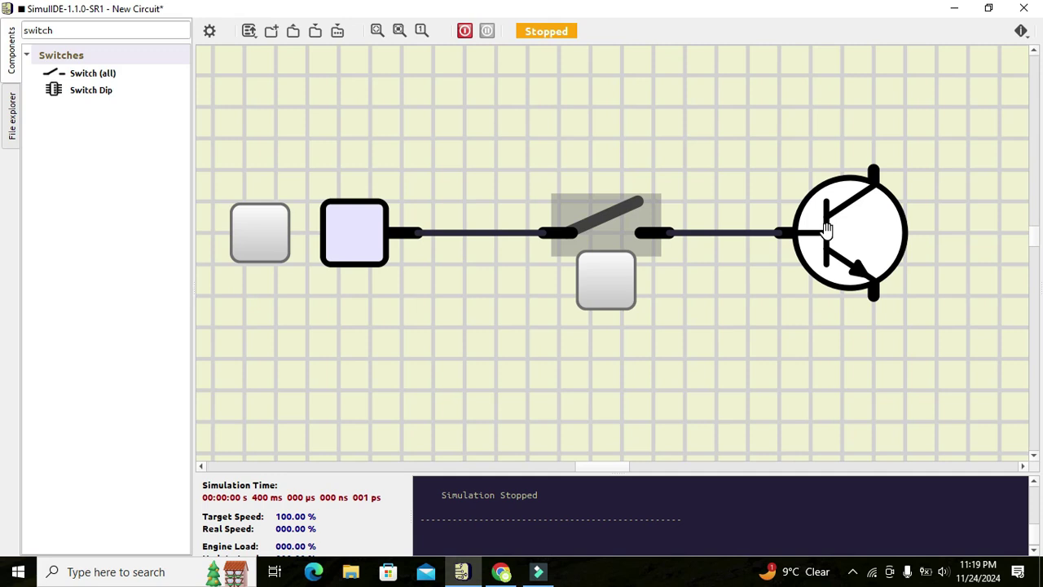
left_click(377, 30)
left_click(978, 131)
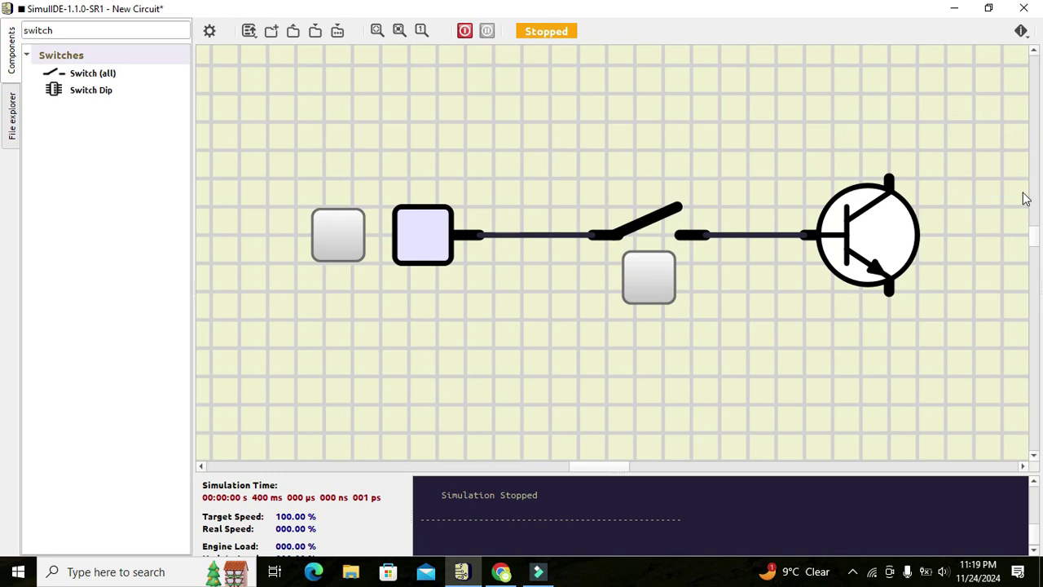
mouse_move(562, 469)
left_mouse_down()
mouse_move(599, 468)
mouse_move(581, 470)
left_mouse_up()
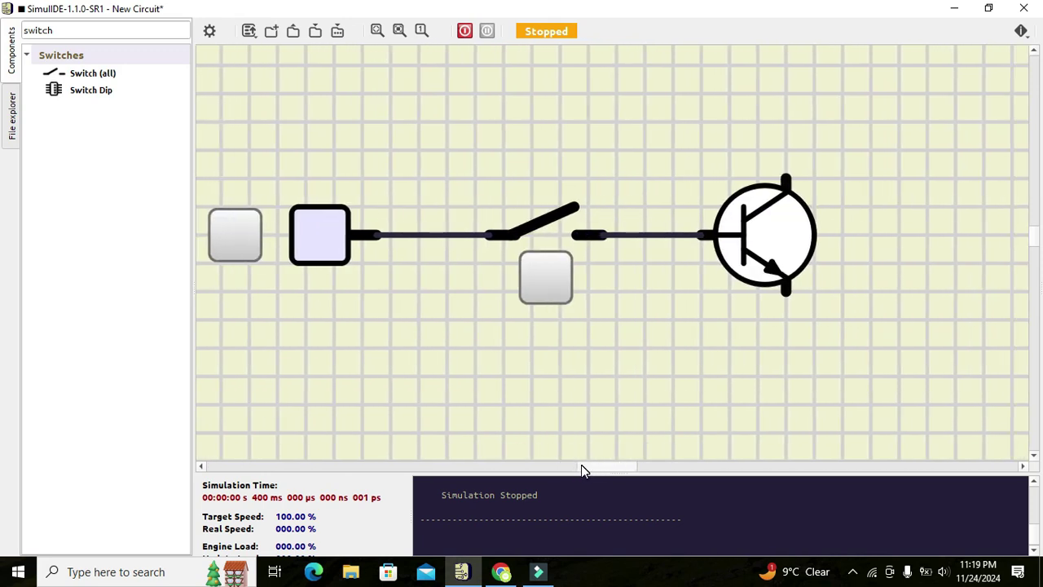
- Search for the battery and drop a Battery at the top right of the canvas
left_click(87, 30)
key("BackSpace")
key("BackSpace")
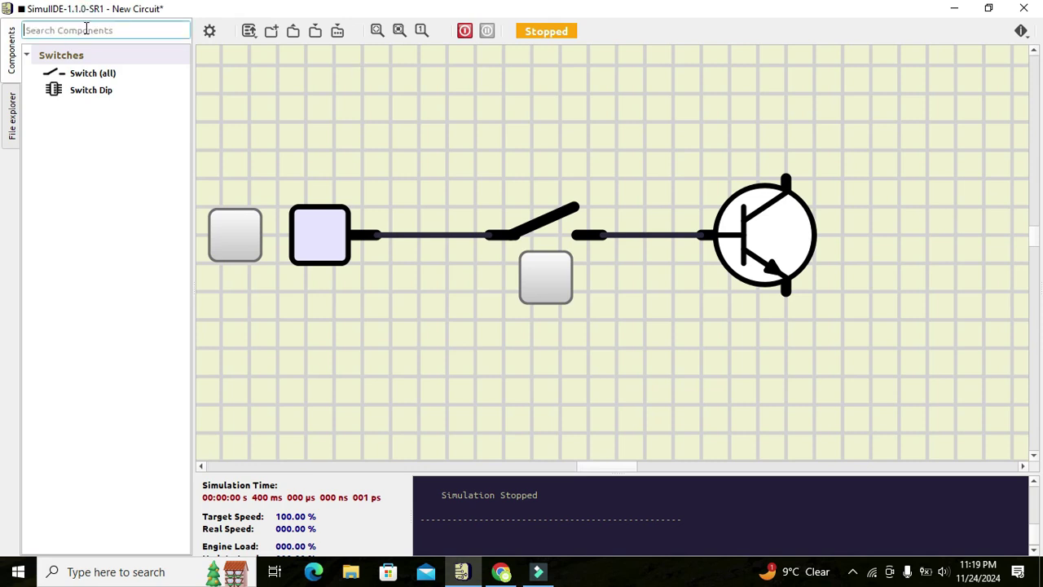
type("b")
key("Return")
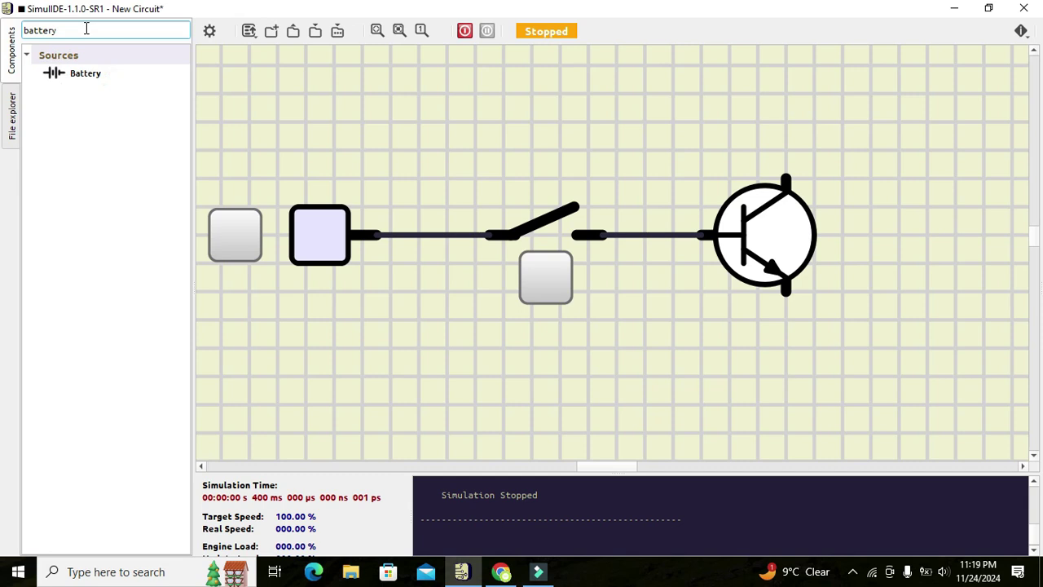
left_click(76, 71)
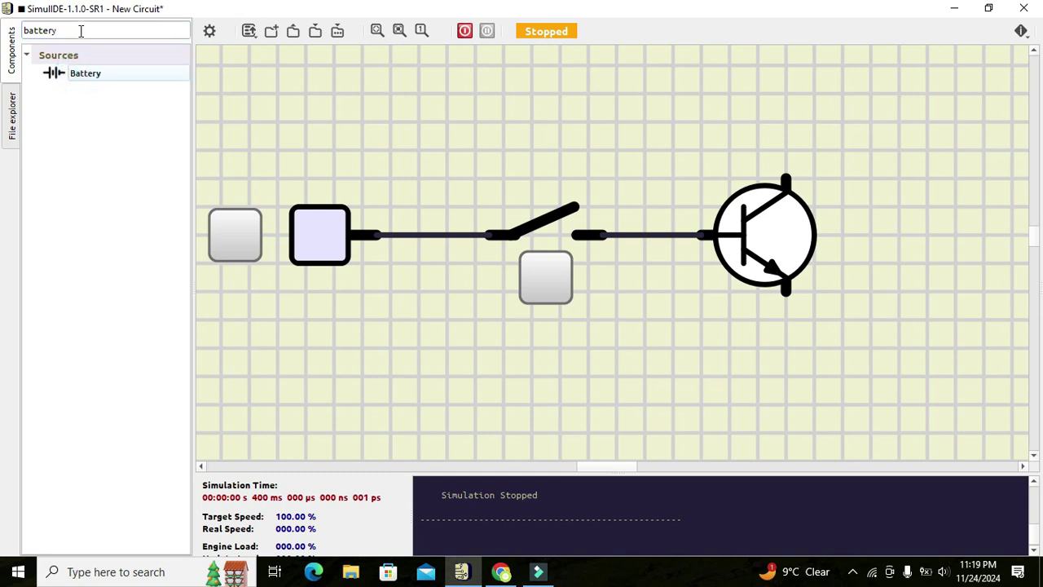
left_click_drag(68, 78, 939, 122)
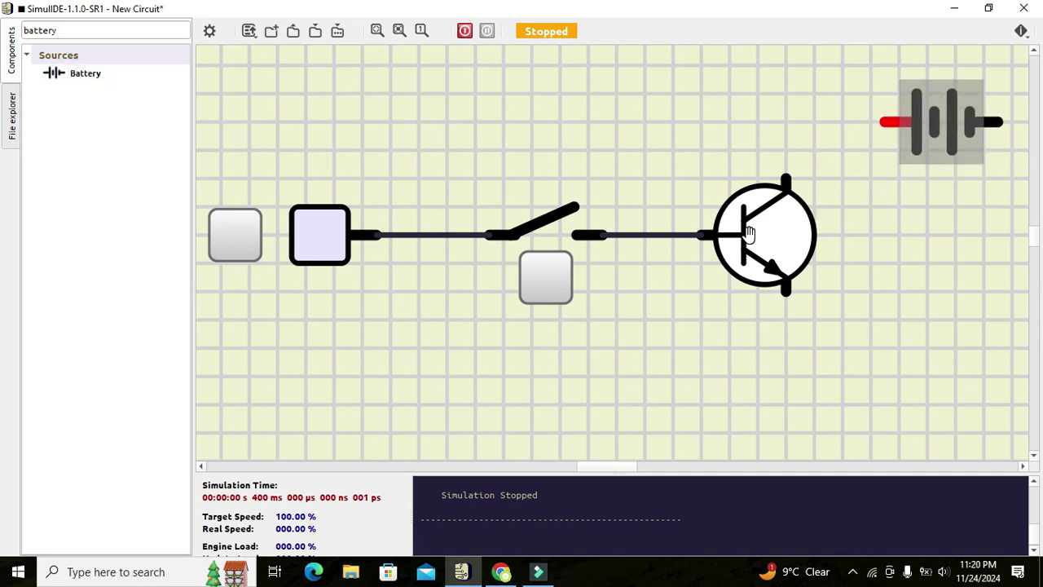
- Replace the search text with 'ground' to list Ground (0 V)
left_click(95, 31)
left_click_drag(95, 31, 2, 23)
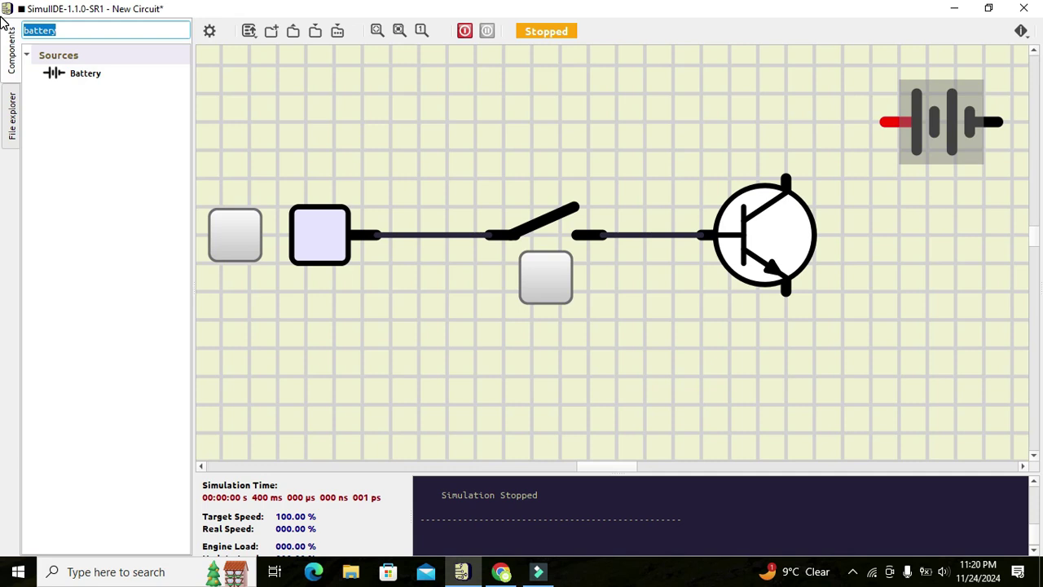
type("ground")
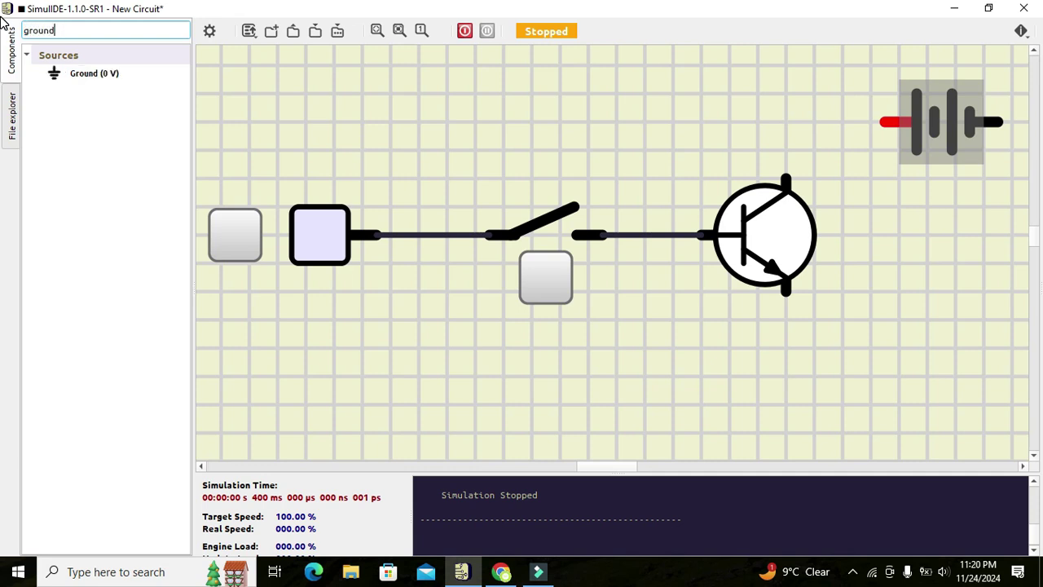
- Place a Ground (0 V) directly below the transistor and wire it to the emitter
left_click(58, 75)
left_click_drag(57, 75, 756, 442)
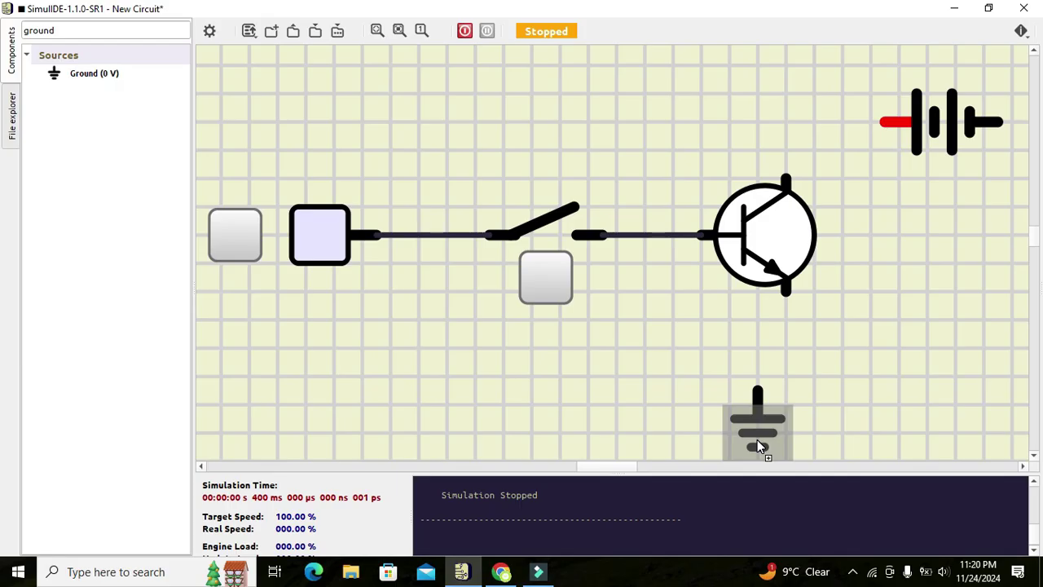
left_click_drag(757, 444, 784, 442)
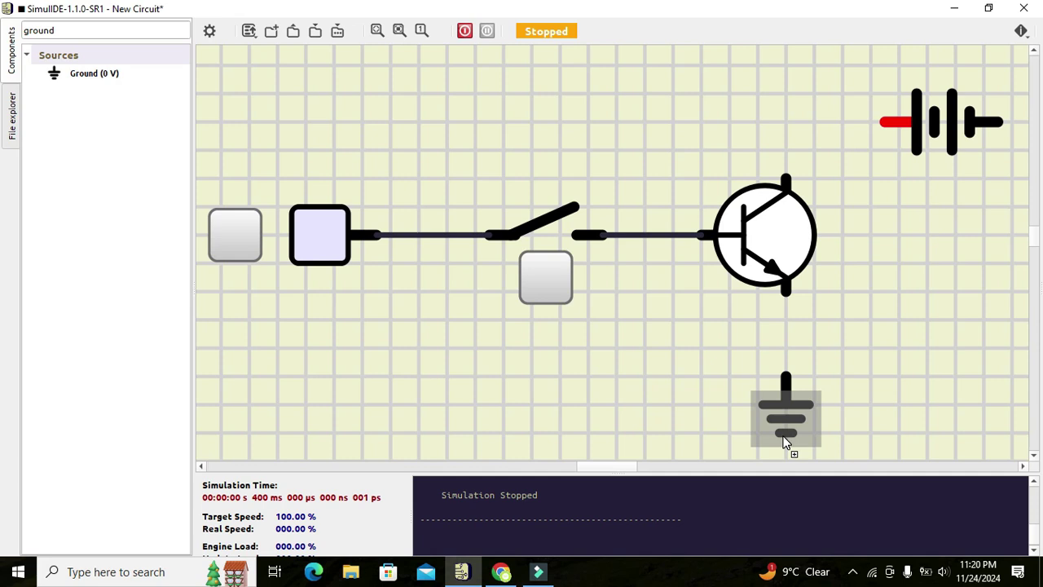
left_click(784, 377)
left_click(784, 292)
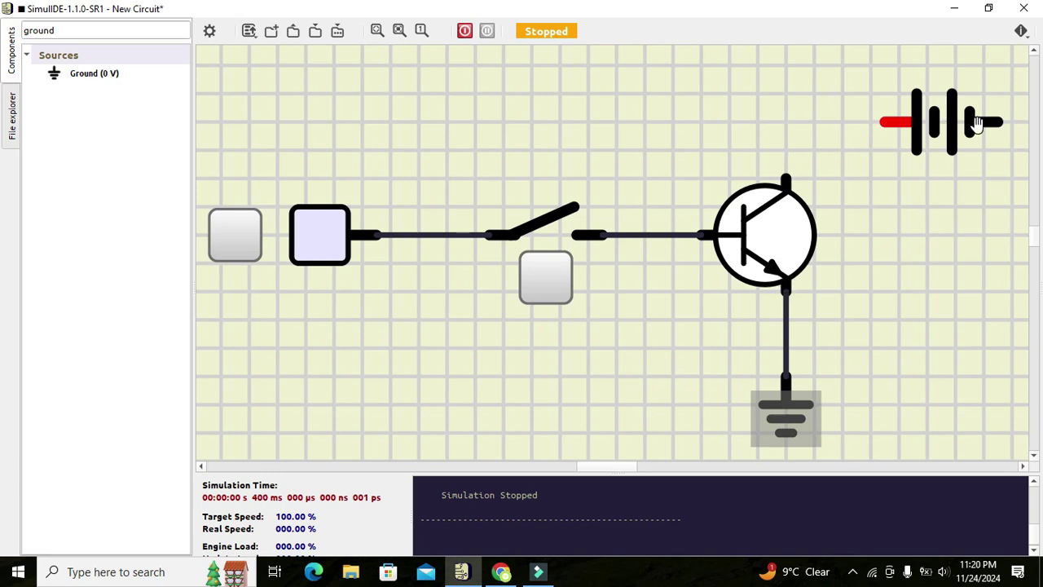
- Wire the battery's right terminal down onto the emitter-ground wire
left_click(1001, 123)
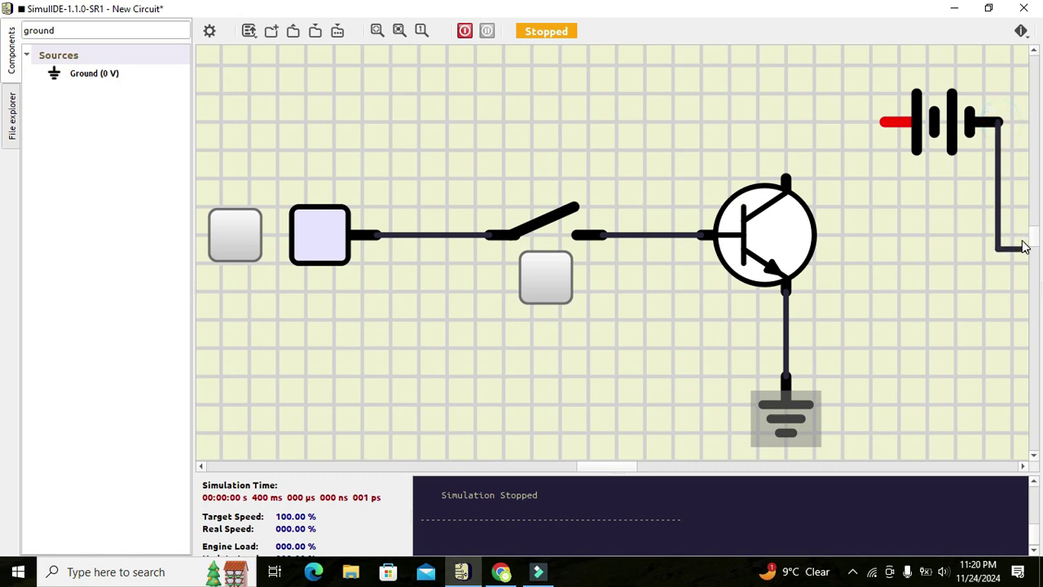
left_click(786, 344)
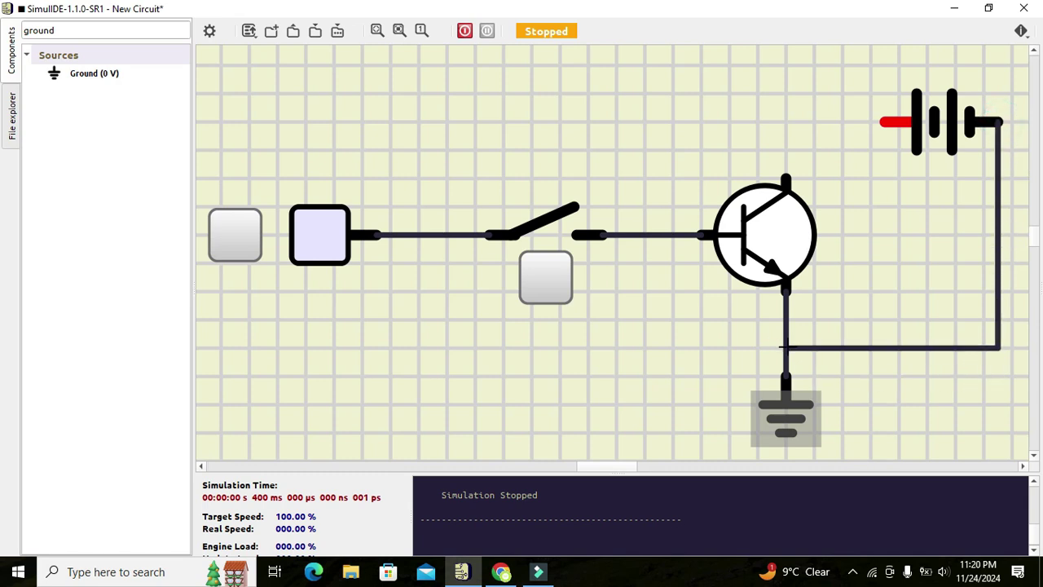
left_click(785, 347)
- Check the battery's 5 V setting in its properties and raise it slightly on the canvas
double_click(933, 106)
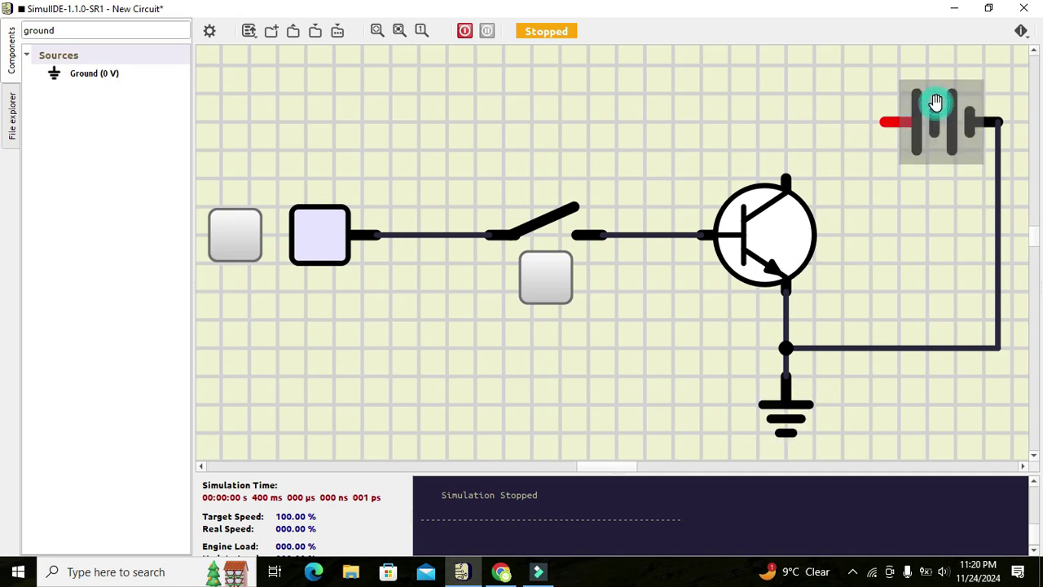
left_click_drag(948, 108, 962, 80)
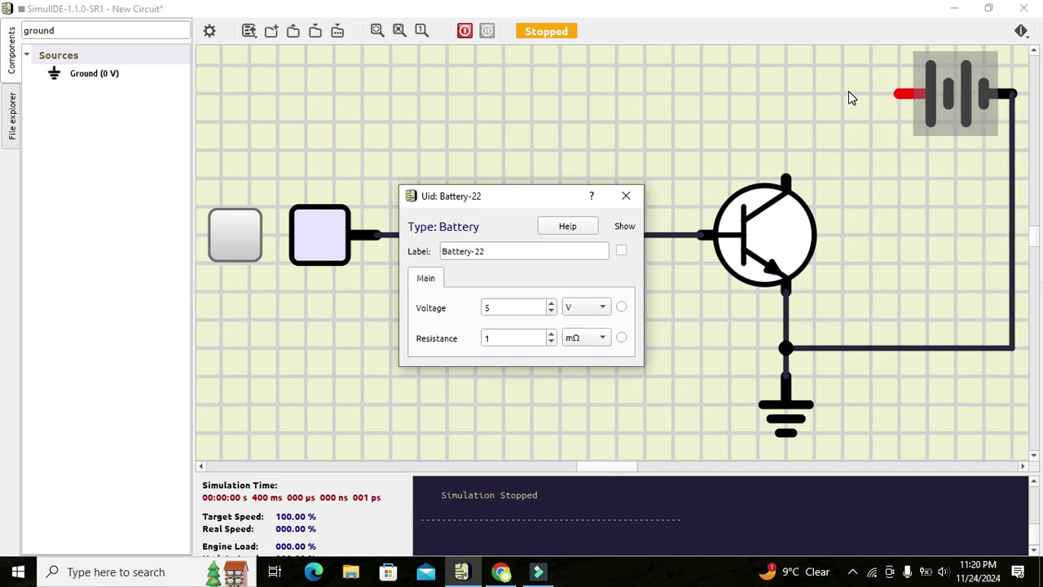
left_click(851, 96)
left_click(627, 196)
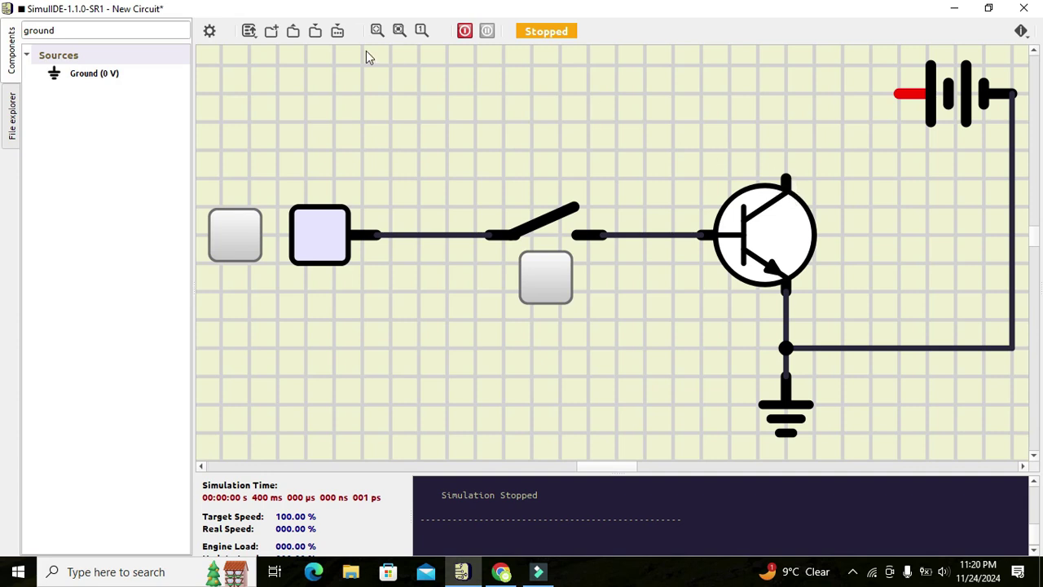
left_click(97, 28)
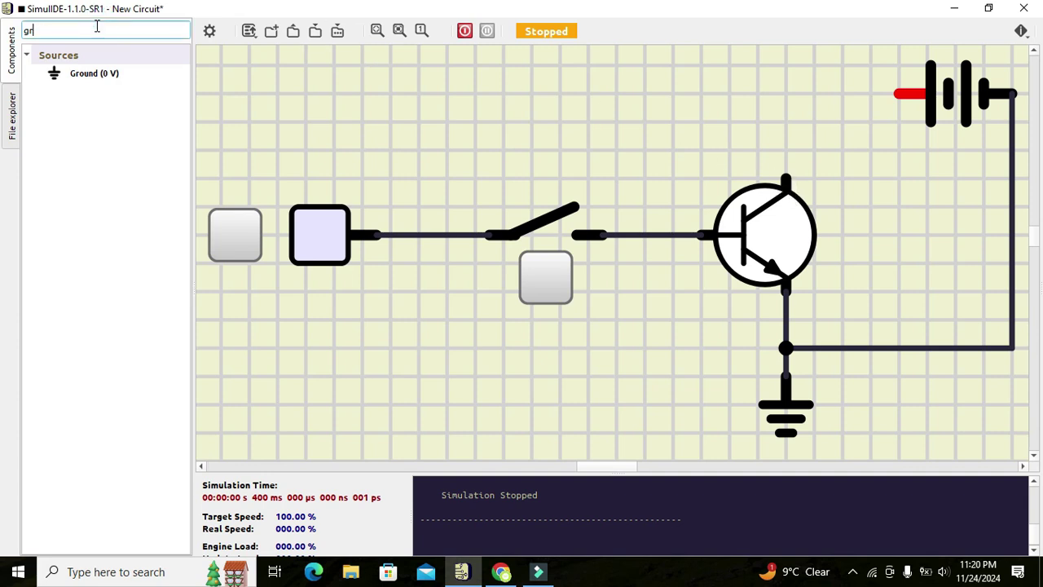
- Search 'led' and place a horizontally flipped Led just left of the battery
key("BackSpace")
key("BackSpace")
type("led")
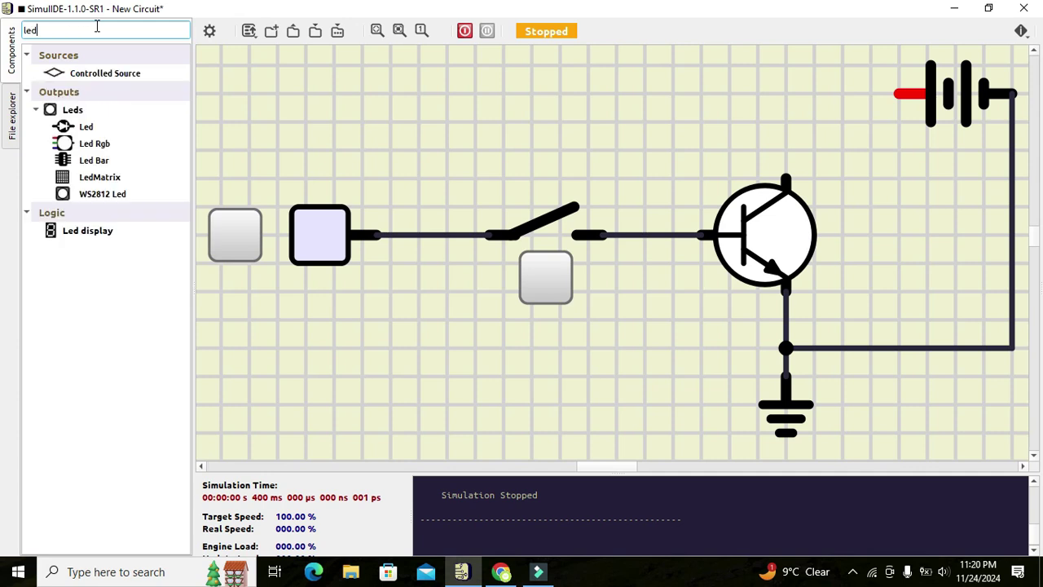
left_click(66, 124)
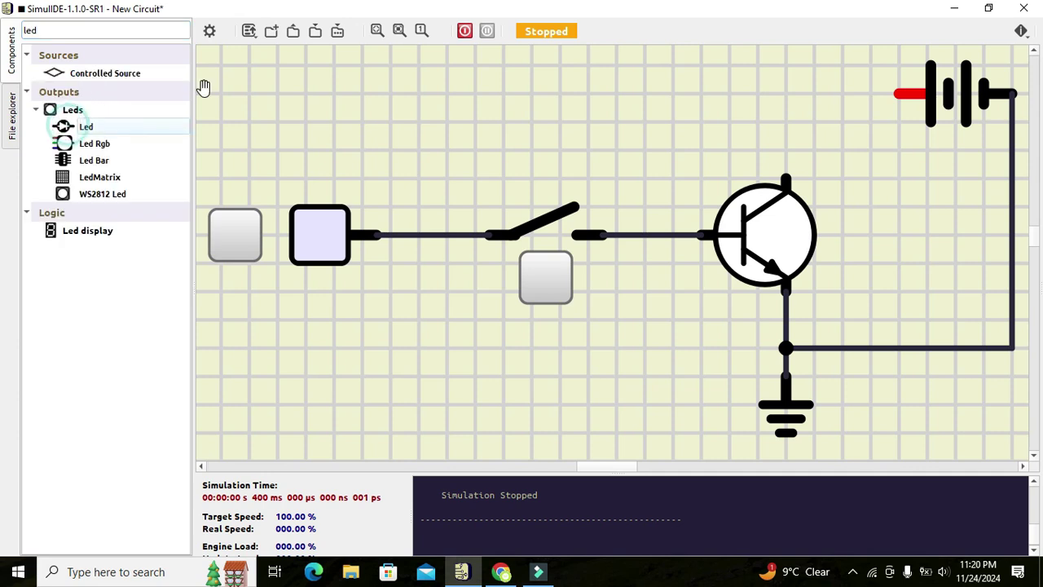
left_click_drag(94, 128, 748, 92)
right_click(797, 86)
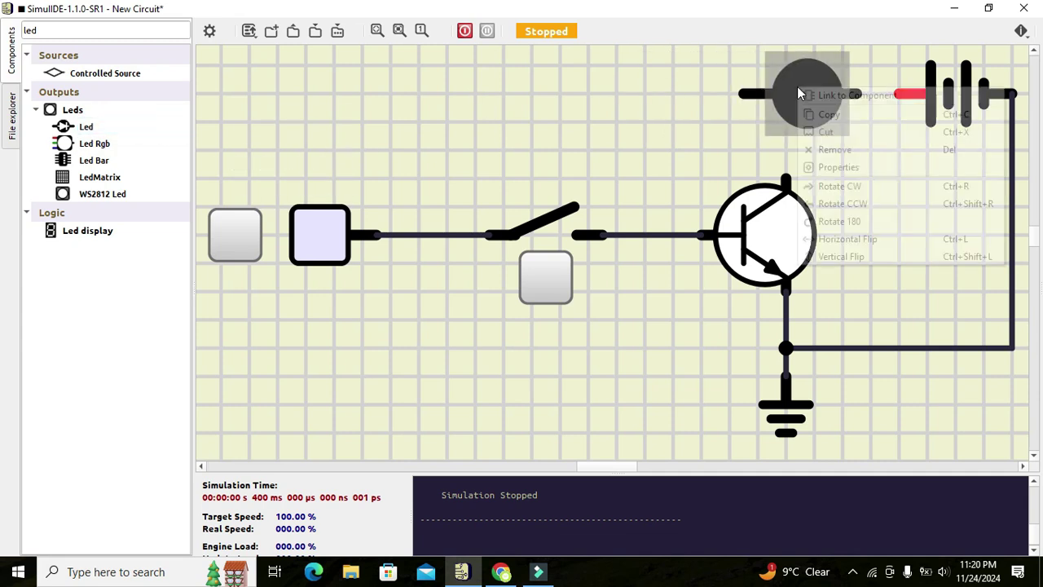
left_click(870, 236)
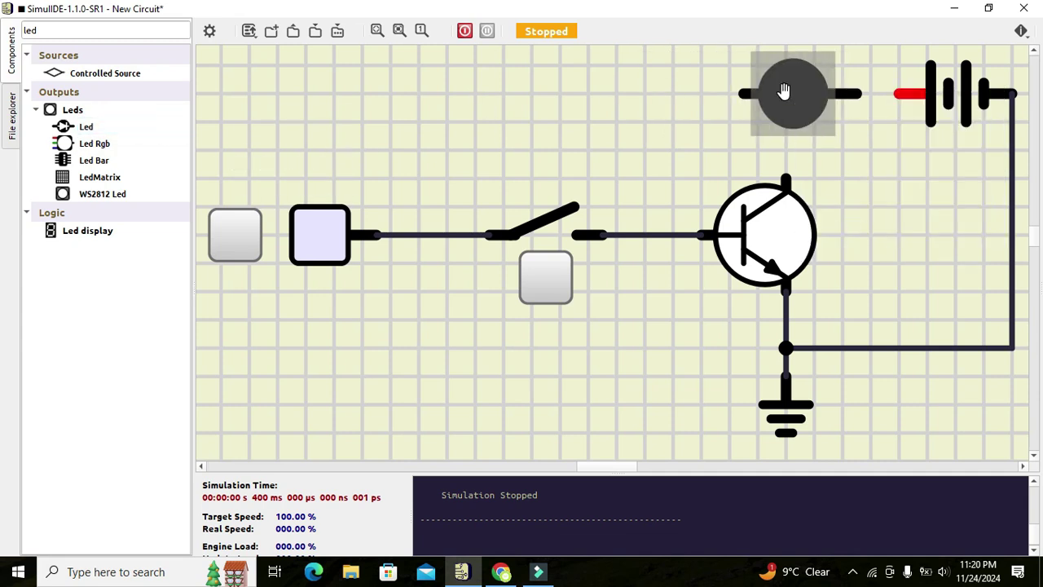
left_click_drag(784, 92, 797, 92)
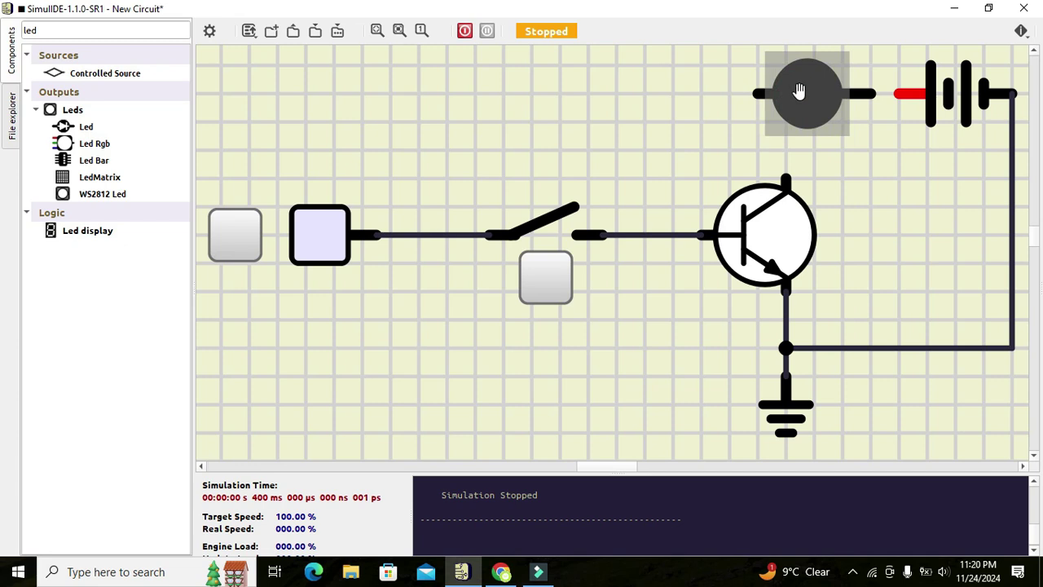
- Wire the battery's red terminal to the LED and the LED's left pin to the collector
left_click(904, 94)
left_click(870, 94)
left_click(755, 92)
left_click(699, 176)
left_click(785, 175)
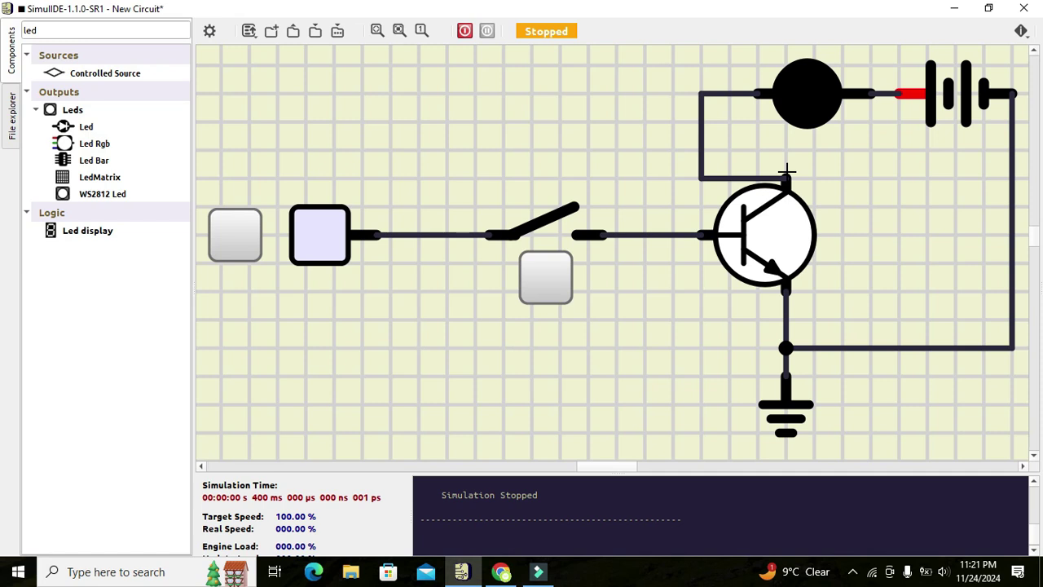
left_click(787, 171)
- Shift the battery and LED further right and delete the stray LED-to-collector wire
left_click(375, 30)
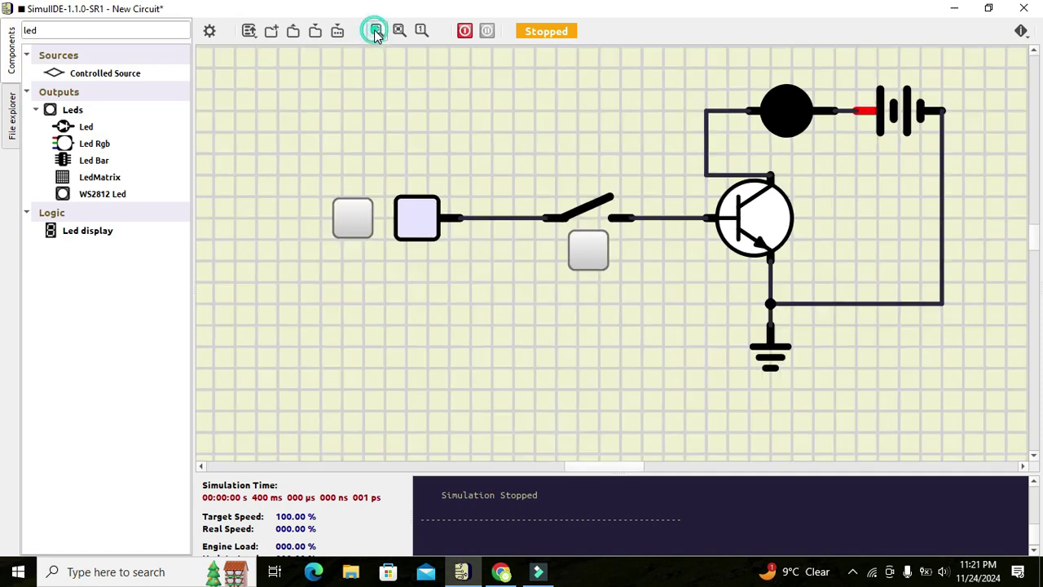
double_click(912, 111)
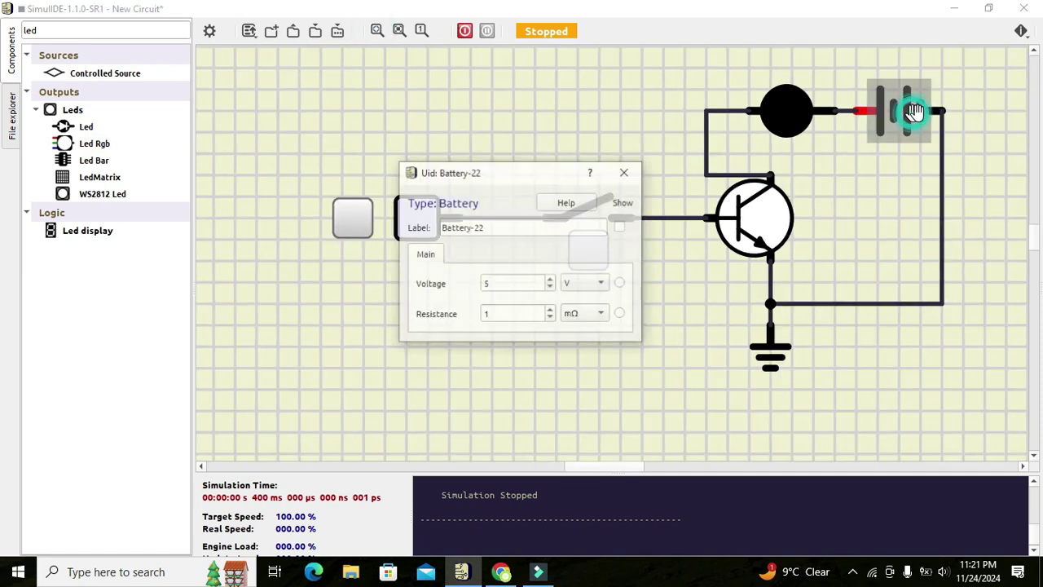
left_click_drag(913, 111, 985, 111)
left_click_drag(797, 122, 872, 112)
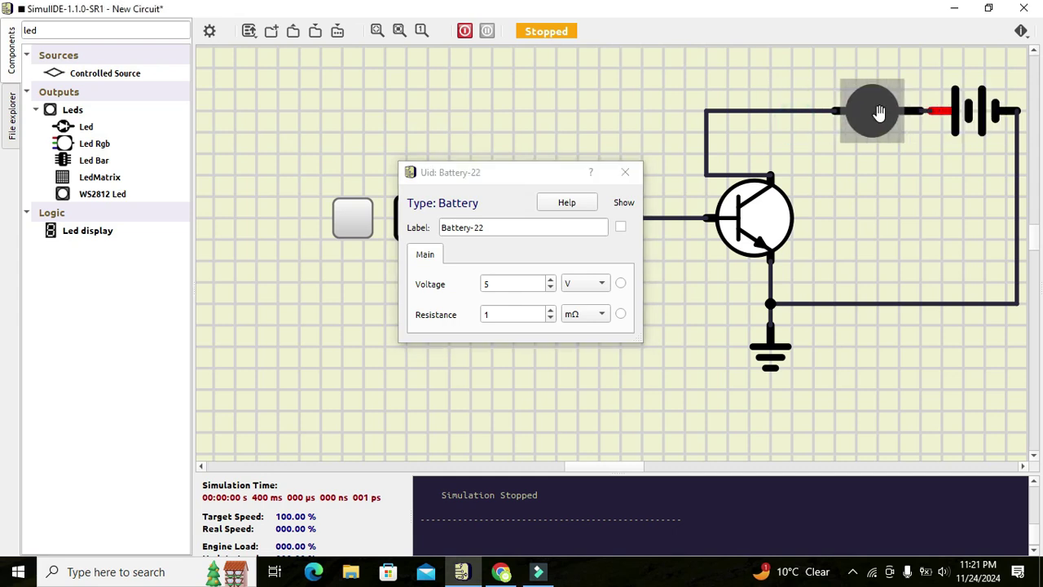
right_click(709, 155)
left_click(736, 159)
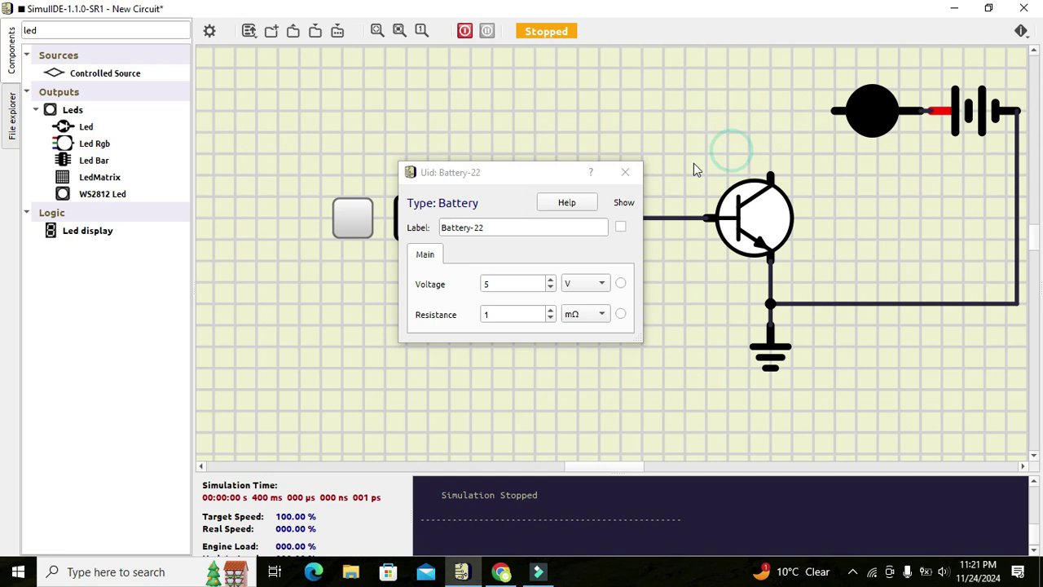
left_click(626, 173)
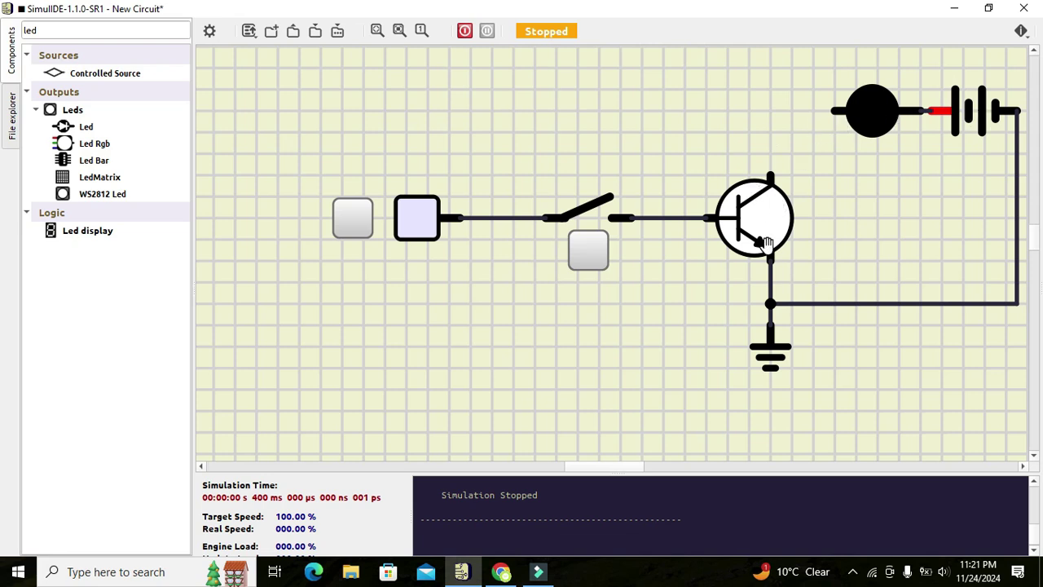
- Search 'resistor' and place a 100 Ω Resistor above the transistor
double_click(140, 38)
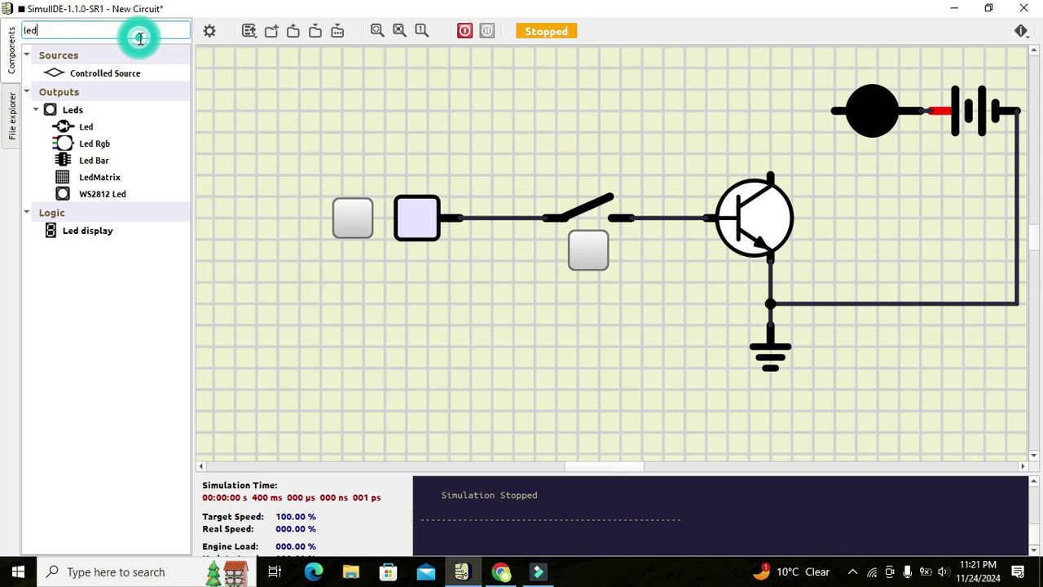
key("BackSpace")
type("resistor")
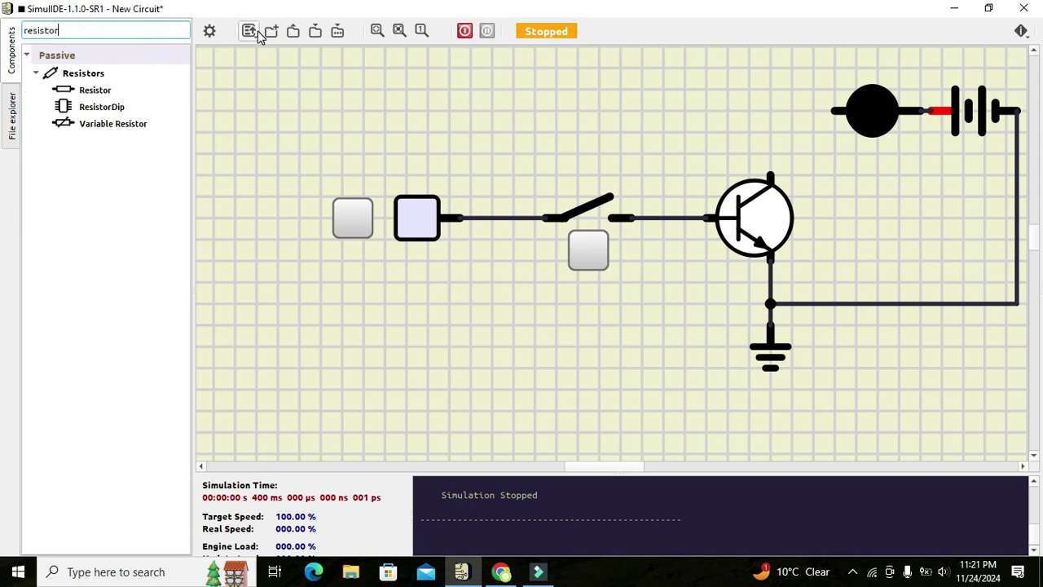
left_click(89, 88)
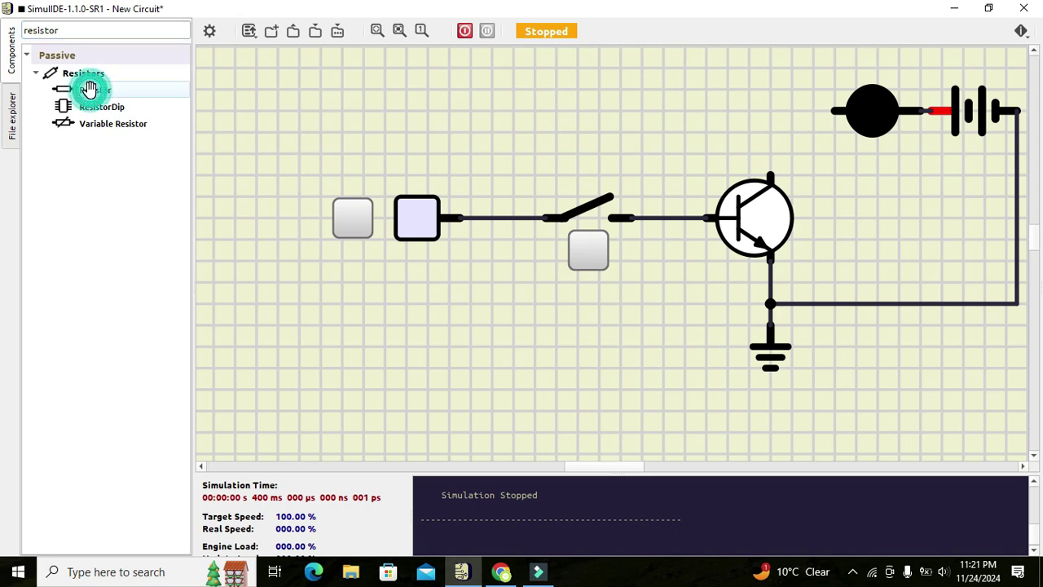
left_click_drag(89, 89, 769, 108)
- Move the transistor and ground symbol slightly left, keeping the emitter-ground wire tidy
left_click_drag(763, 213, 719, 217)
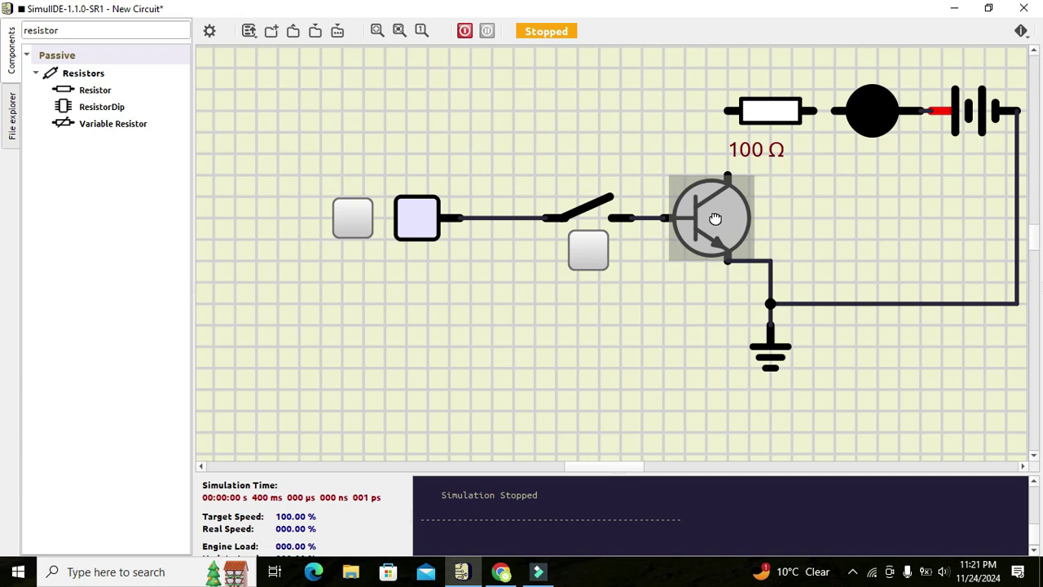
left_click(773, 347)
double_click(773, 346)
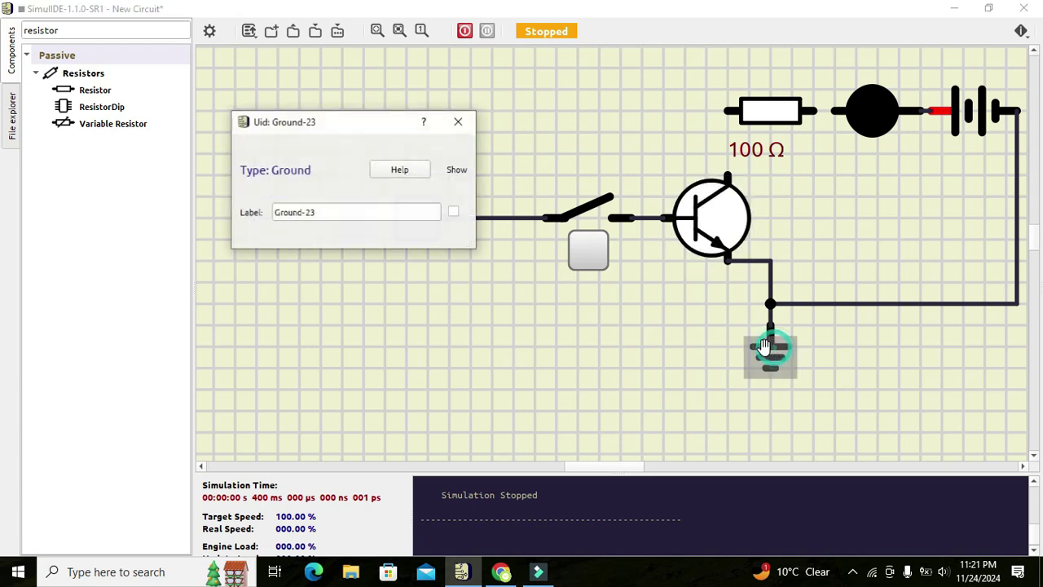
left_click_drag(773, 346, 730, 347)
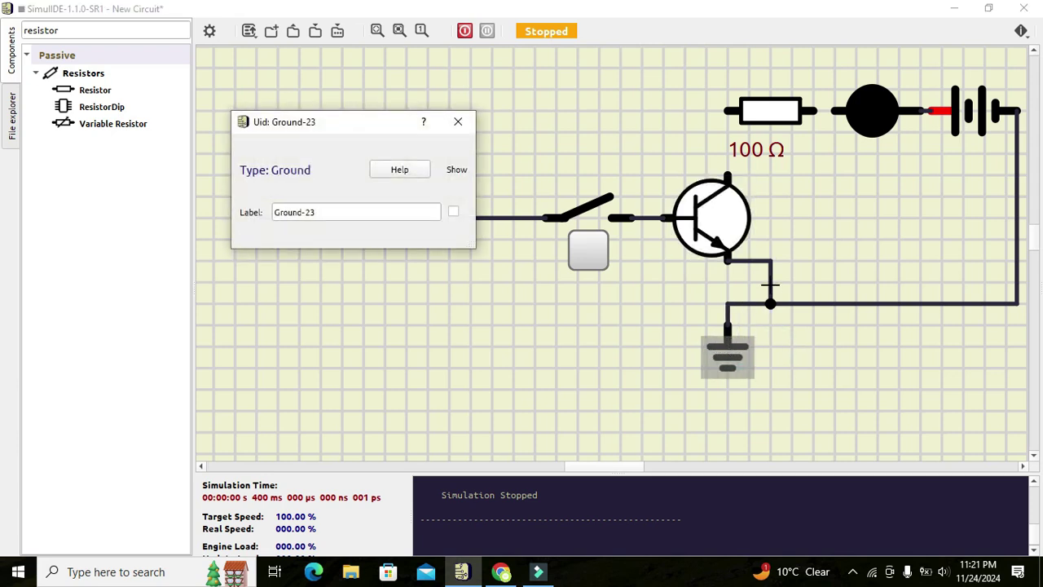
left_click(771, 286)
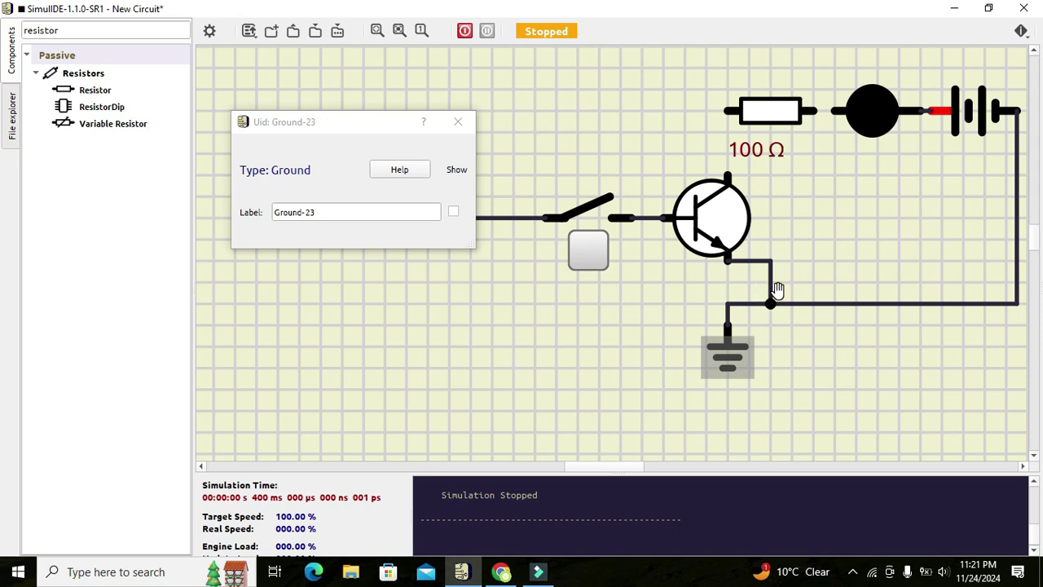
left_click(457, 123)
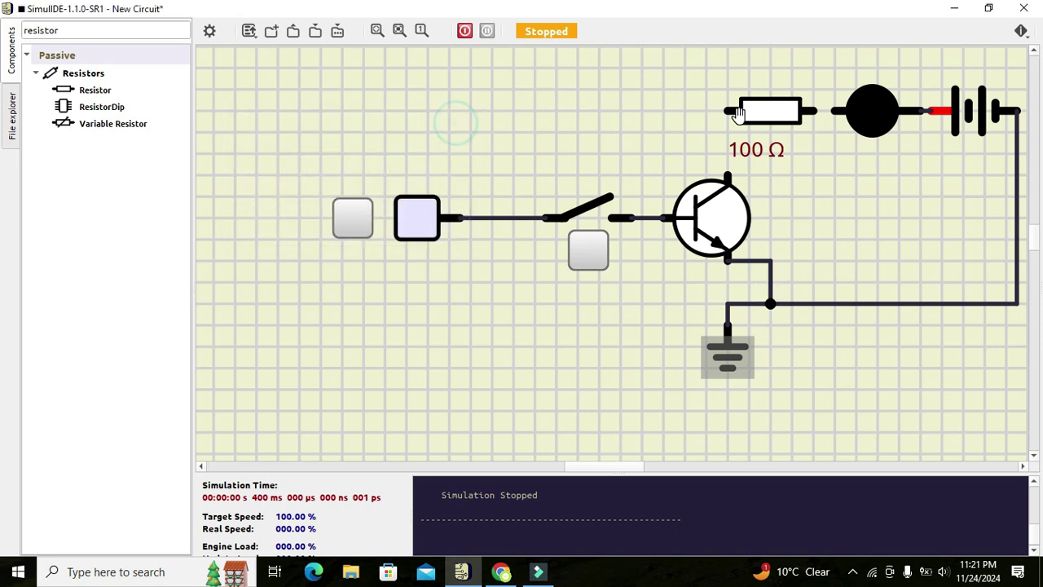
- Wire the resistor's left pin to the collector and its right pin to the LED
left_click(727, 111)
left_click(728, 173)
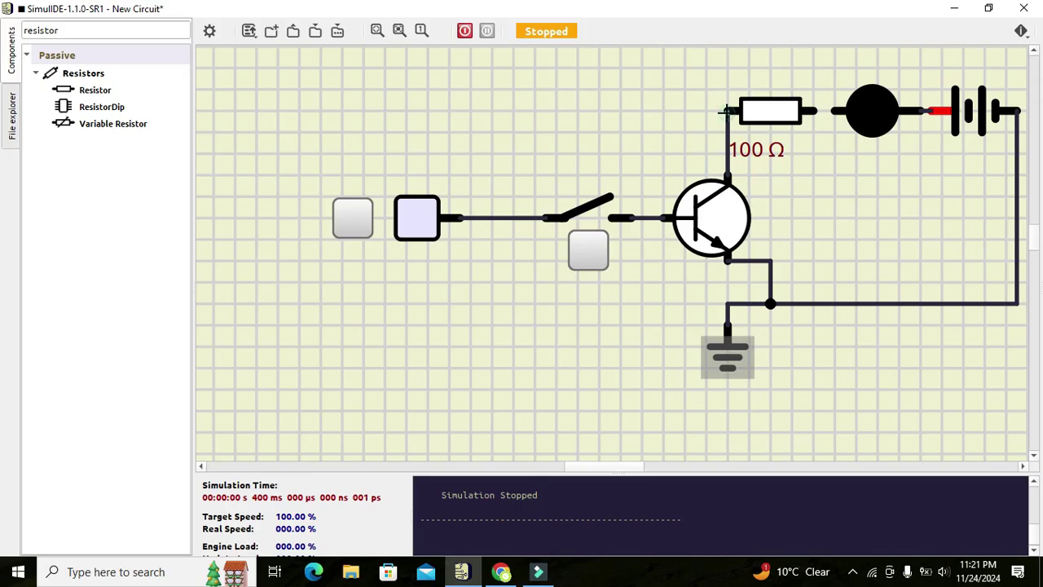
left_click(725, 106)
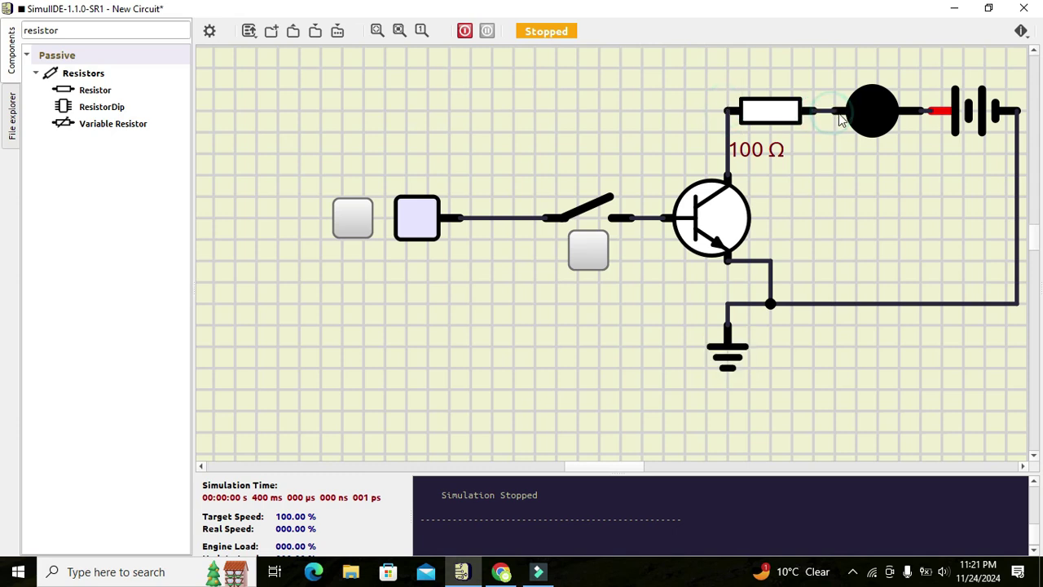
left_click_drag(730, 226, 718, 226)
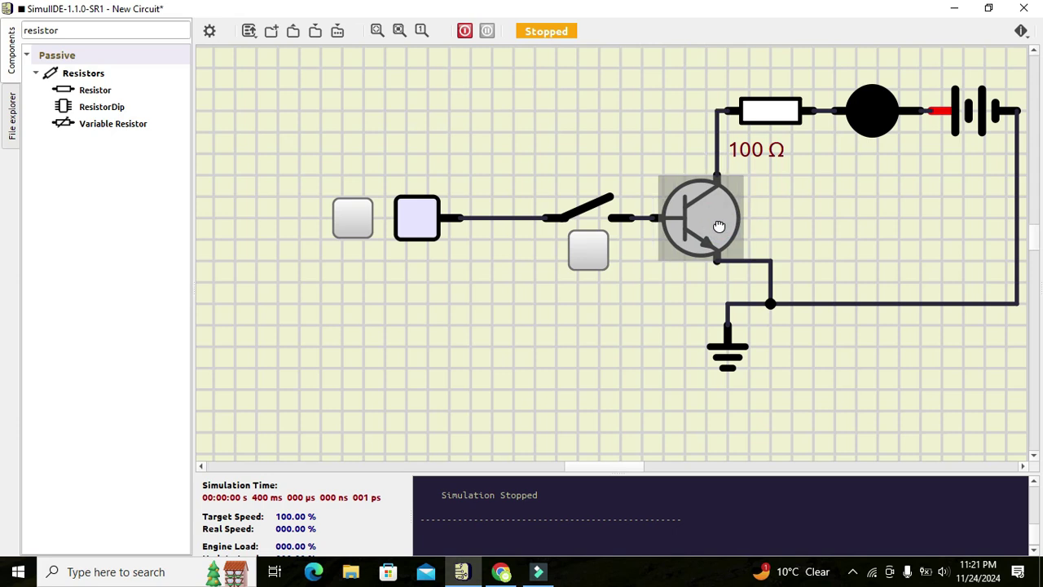
left_click(813, 206)
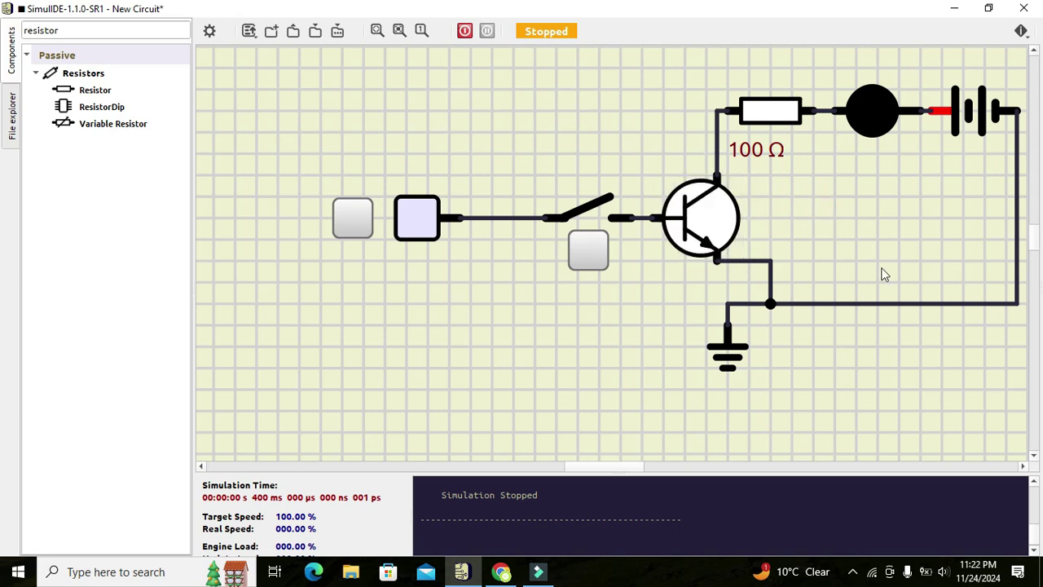
left_click_drag(967, 350, 1023, 391)
left_click_drag(580, 471, 589, 471)
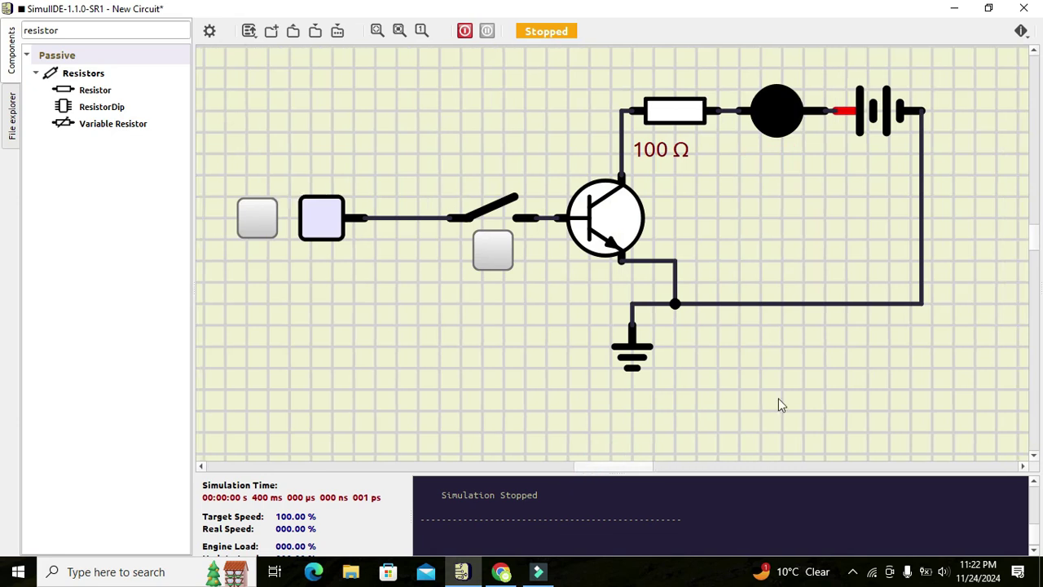
left_click_drag(1035, 238, 1034, 243)
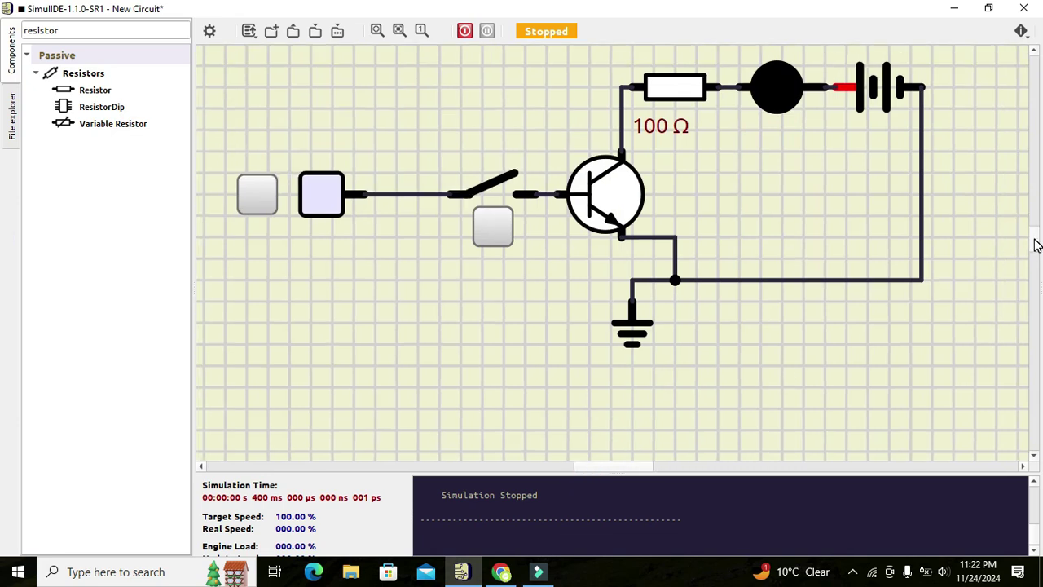
- Run the simulation with the source on, toggle the switch to light and darken the LED, then move the 100 Ω label
left_click(465, 31)
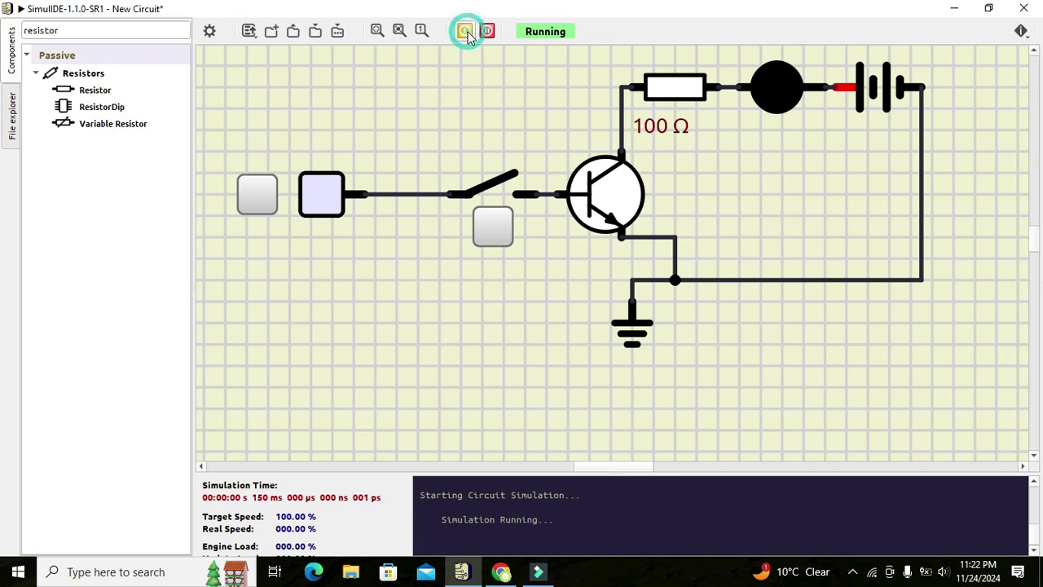
left_click(252, 204)
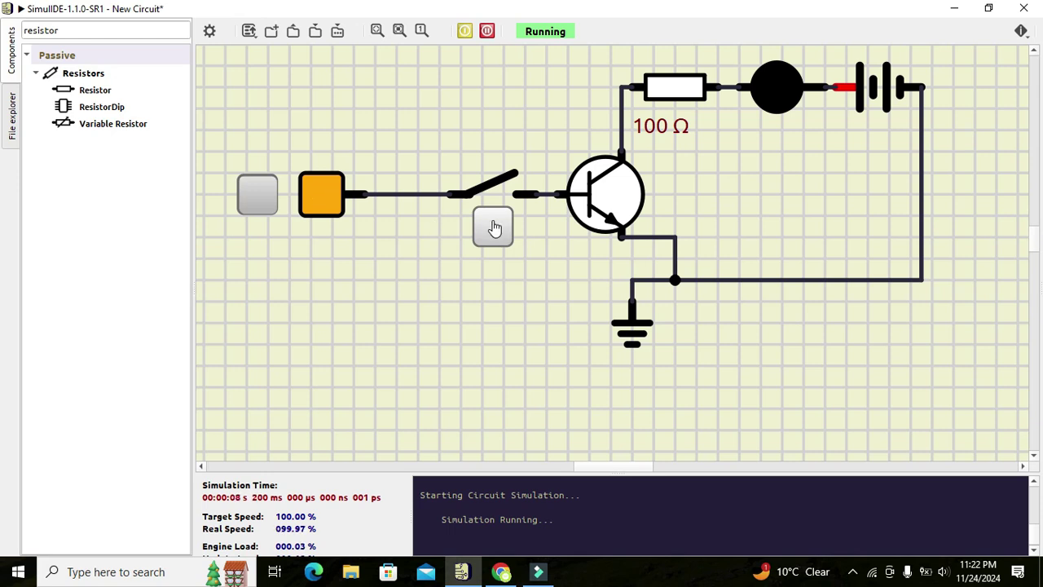
left_click(493, 228)
left_click(494, 227)
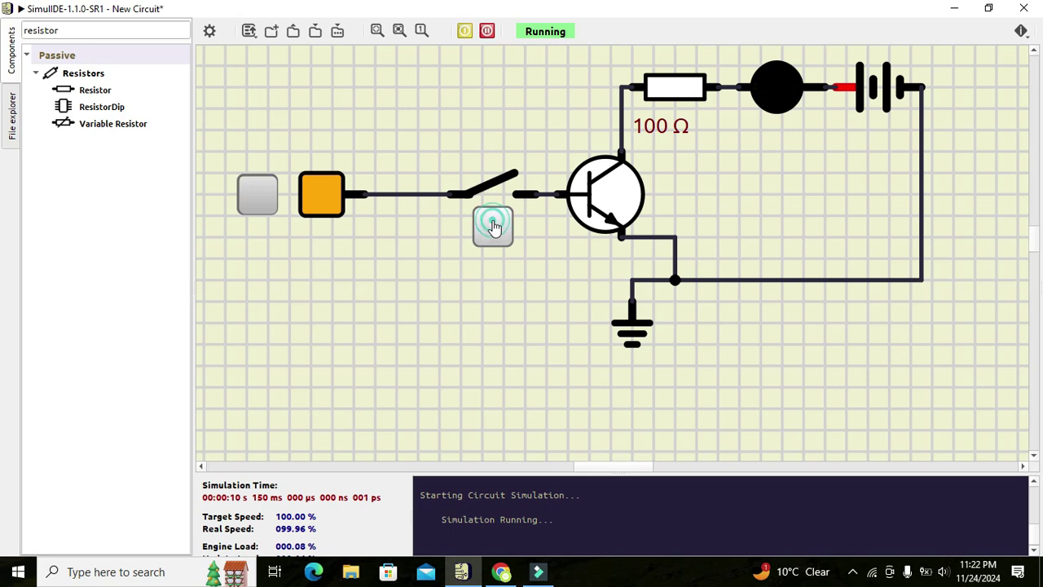
left_click(493, 228)
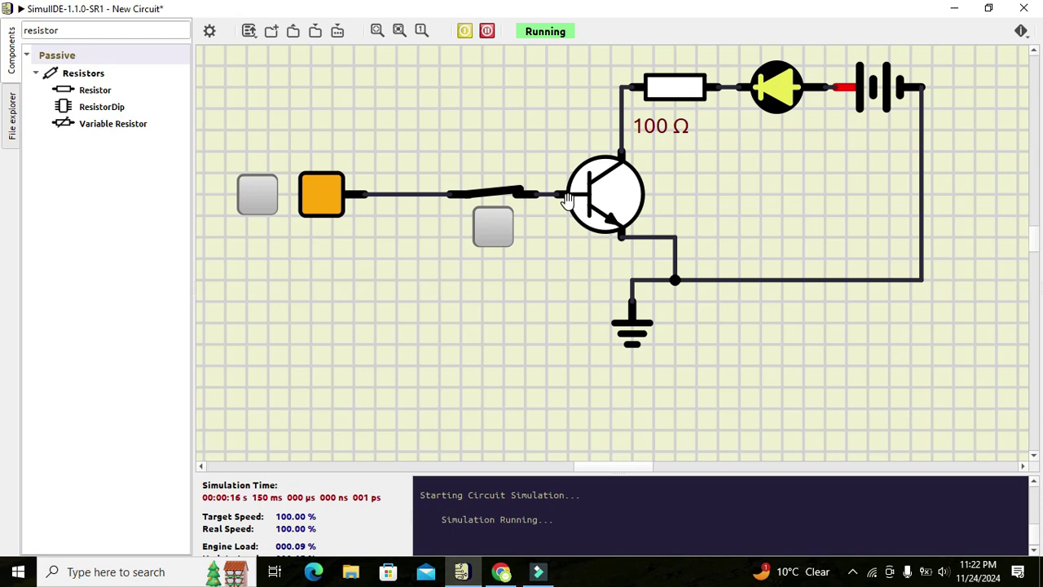
left_click(494, 228)
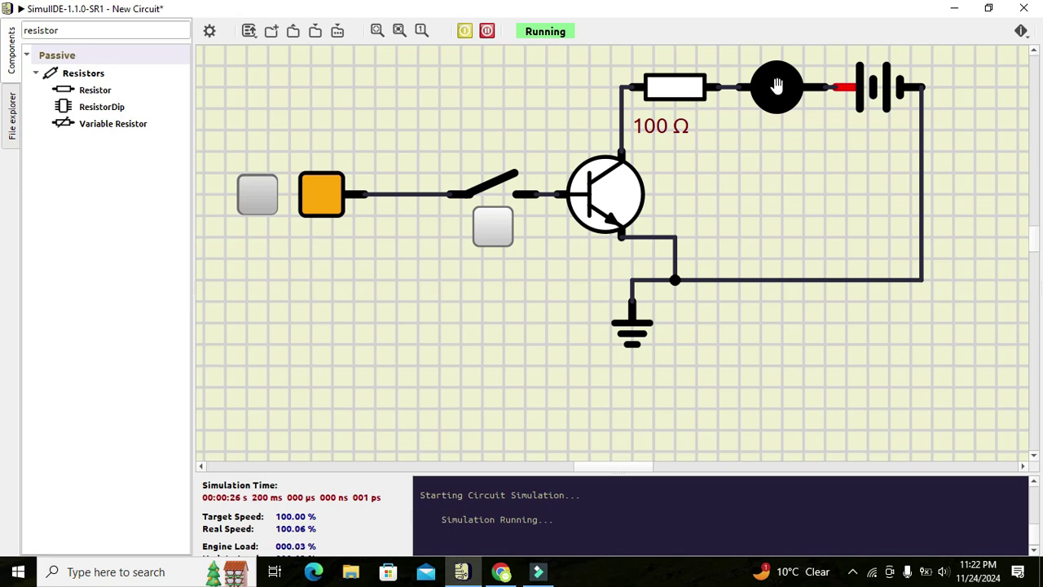
left_click_drag(663, 130, 681, 127)
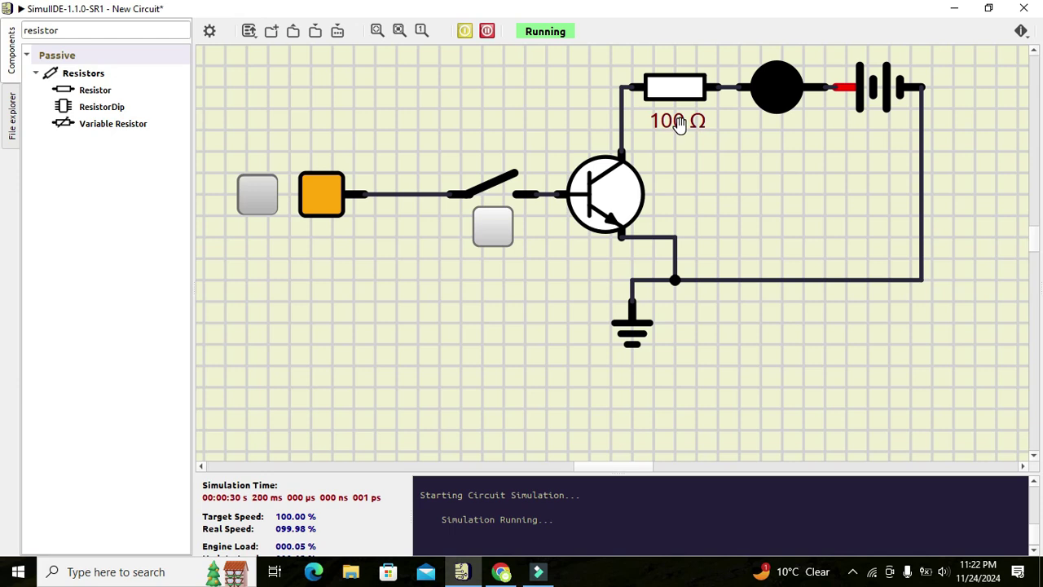